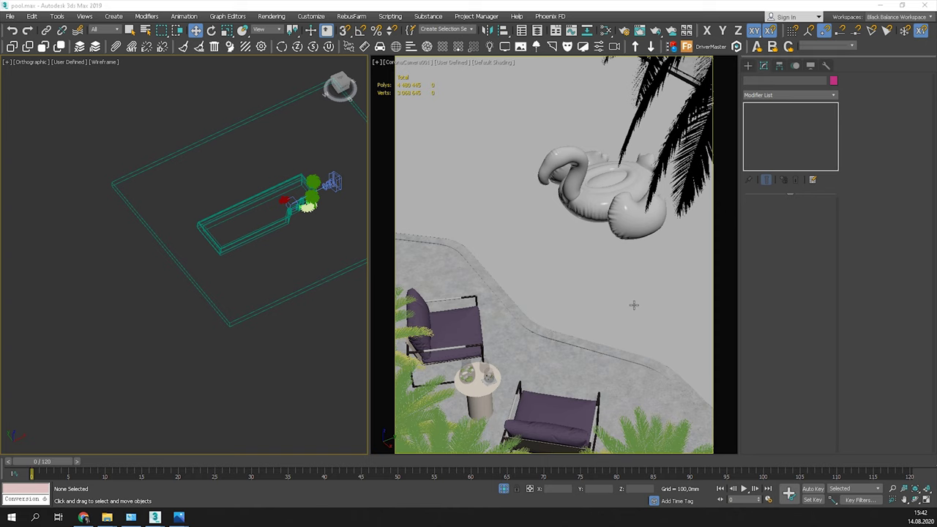
Step: Preview the camera view in a Corona interactive render, then close the render window
key("F4")
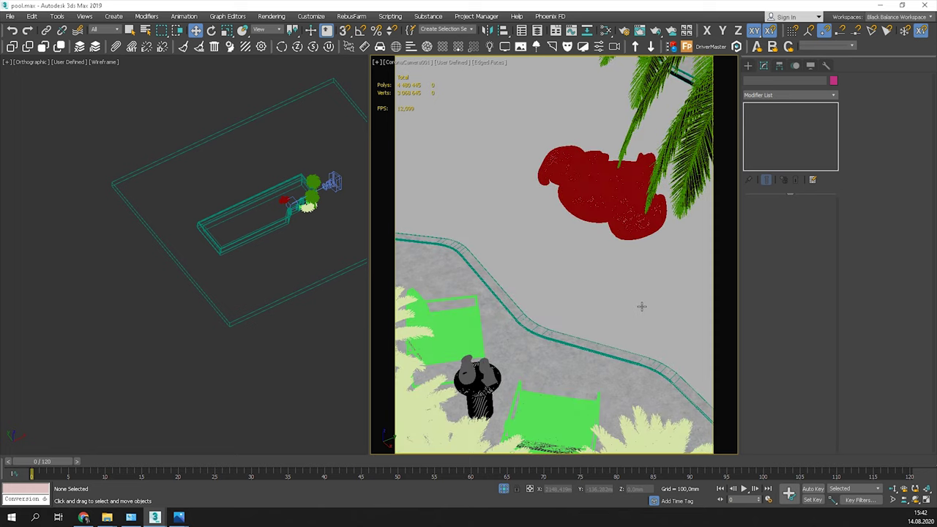
right_click(627, 266)
left_click(556, 251)
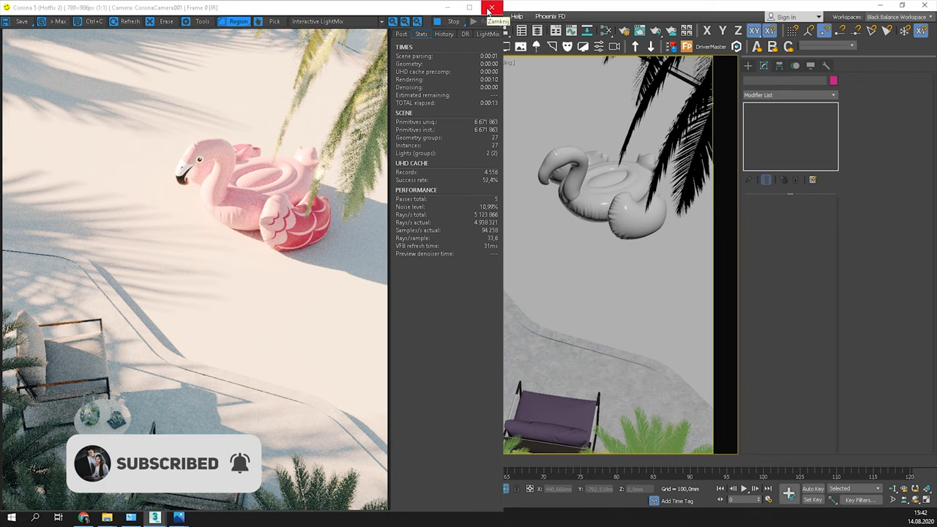
left_click(487, 10)
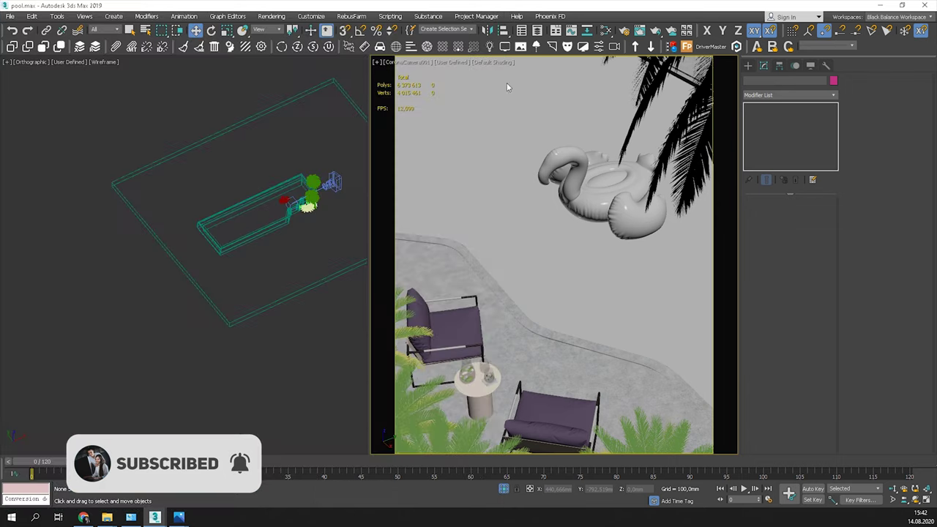
Step: Isolate the flat pool surface shape and view it closely from an angle in the orthographic view
left_click(534, 212)
key("alt+q")
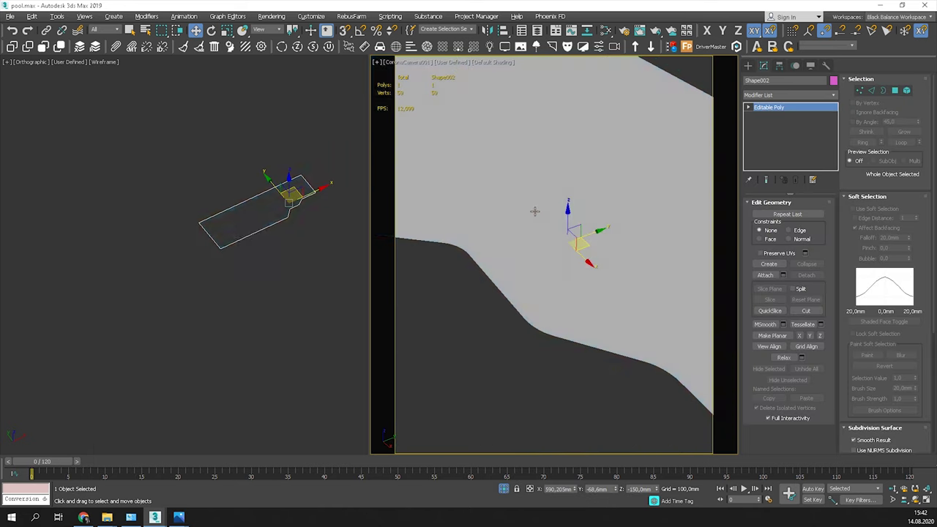
middle_click_drag(313, 224, 255, 224, "alt")
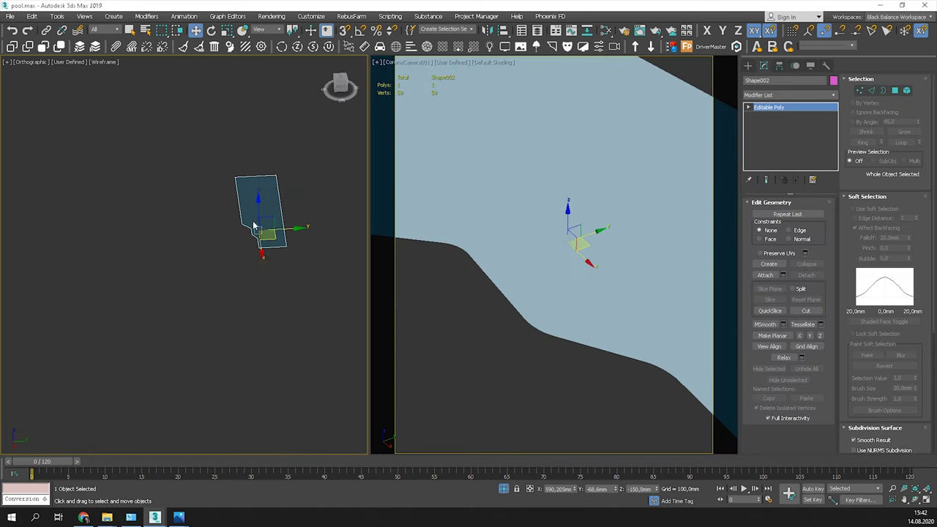
scroll(256, 253, "up", 4)
scroll(206, 267, "up", 3)
middle_click_drag(206, 271, 206, 309, "alt")
scroll(234, 231, "up", 2)
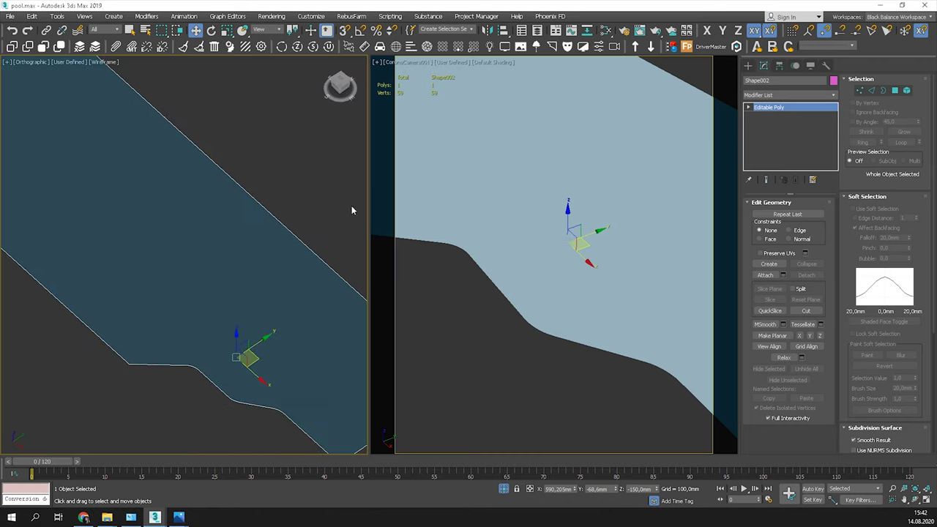
Step: Add a Subdivide (WSM) modifier to the pool surface with a size of 100 mm
left_click(833, 95)
key("s")
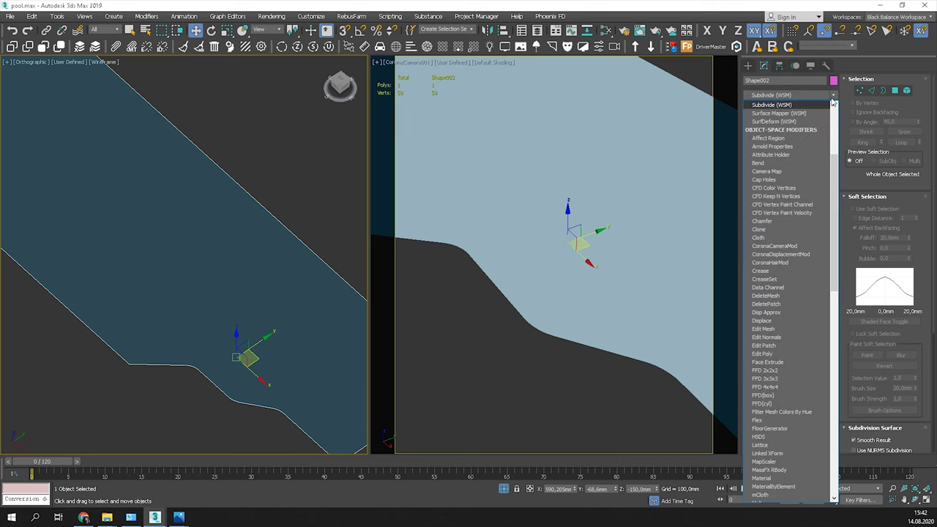
left_click(802, 105)
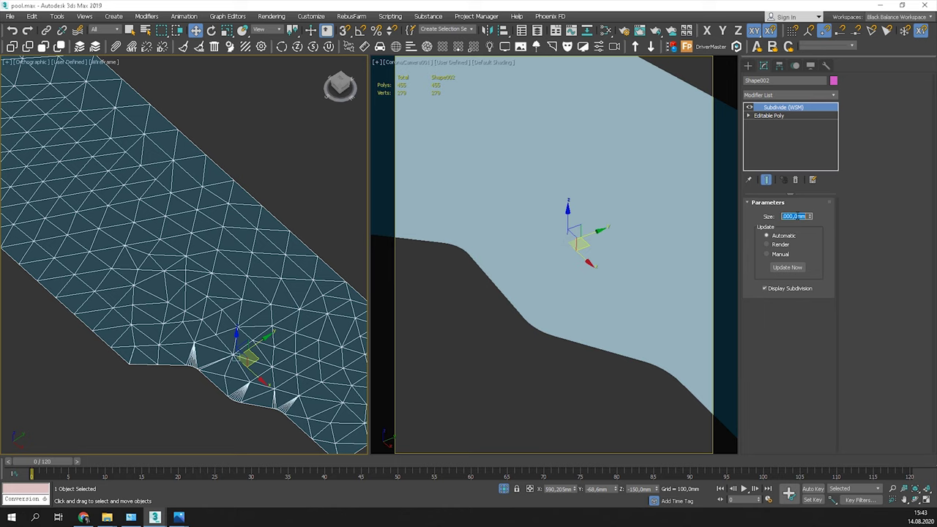
left_click(797, 216)
type("100")
key("Return")
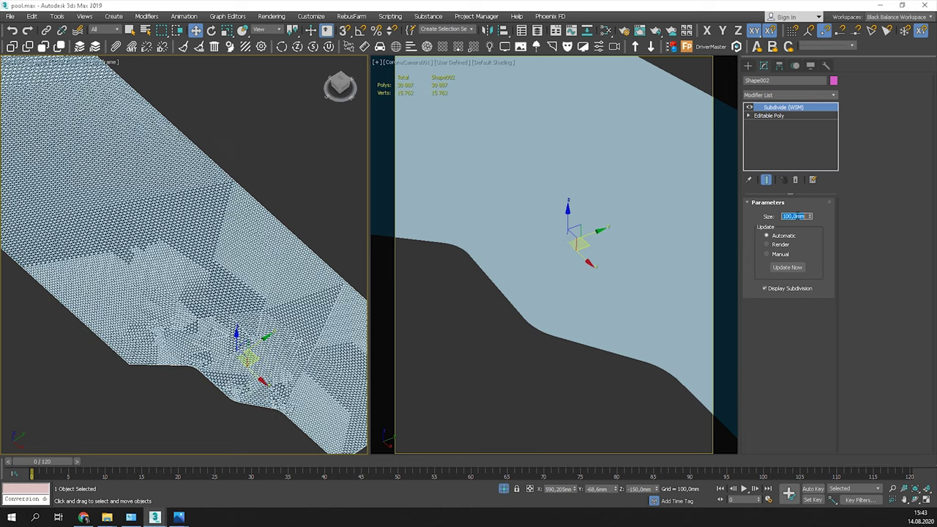
Step: Reduce the subdivision size to 80 mm and finally to 35 mm, showing the camera view in wireframe
type("80")
key("Return")
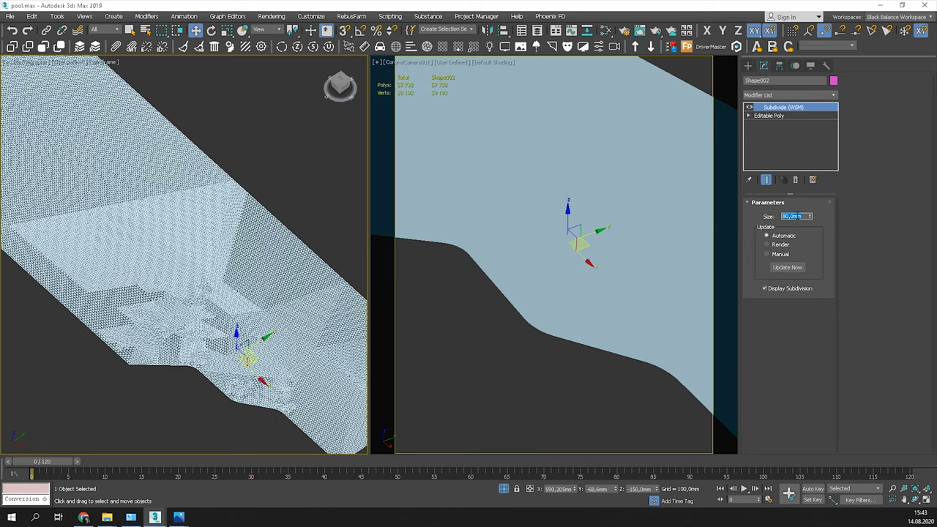
key("F3")
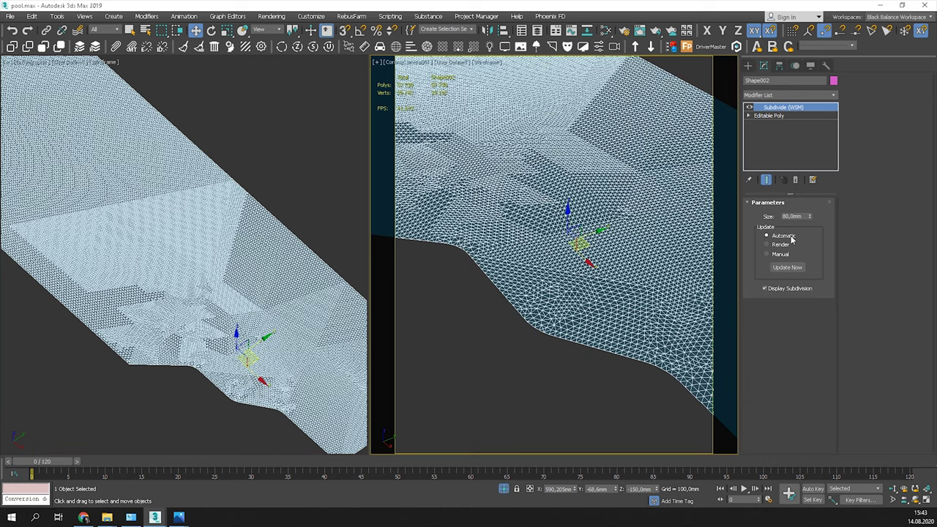
type("35")
key("Return")
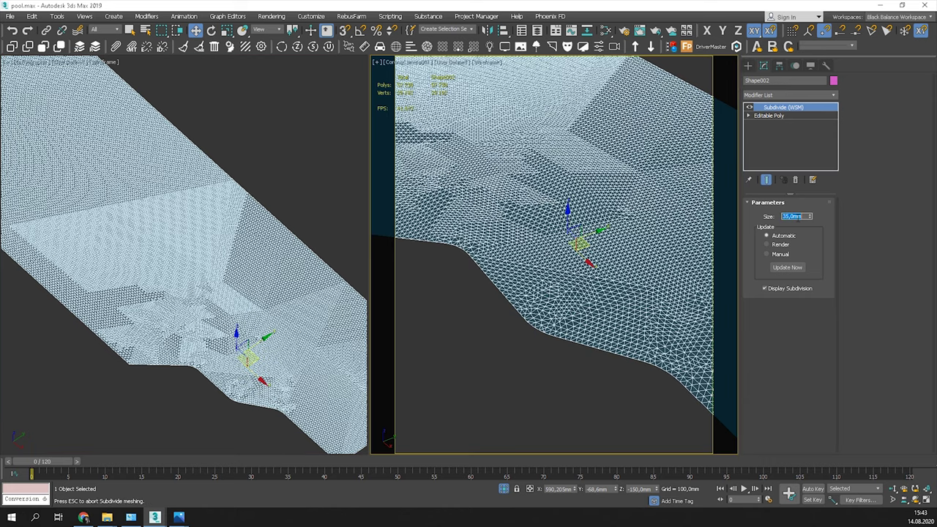
Step: Collapse the modifier stack of the subdivided pool surface and convert it to an Editable Poly
right_click(816, 111)
left_click(831, 194)
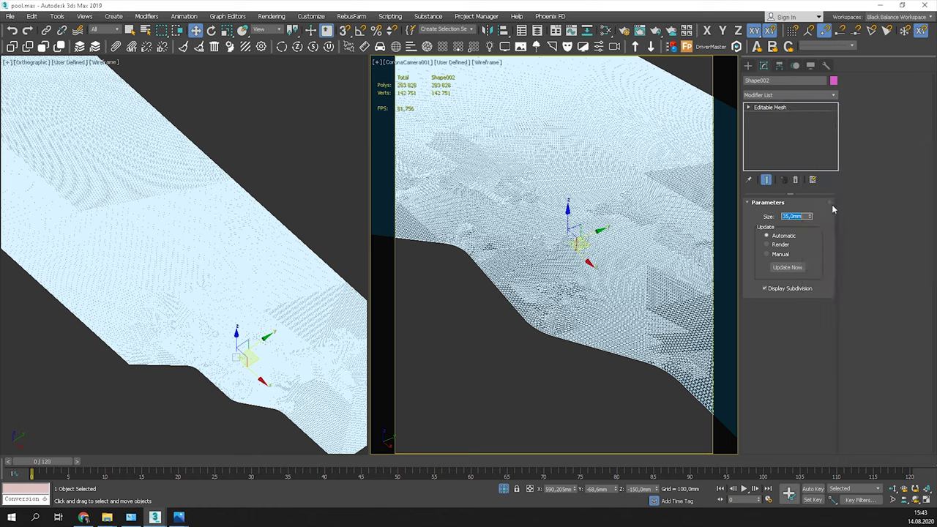
right_click(783, 115)
left_click(805, 179)
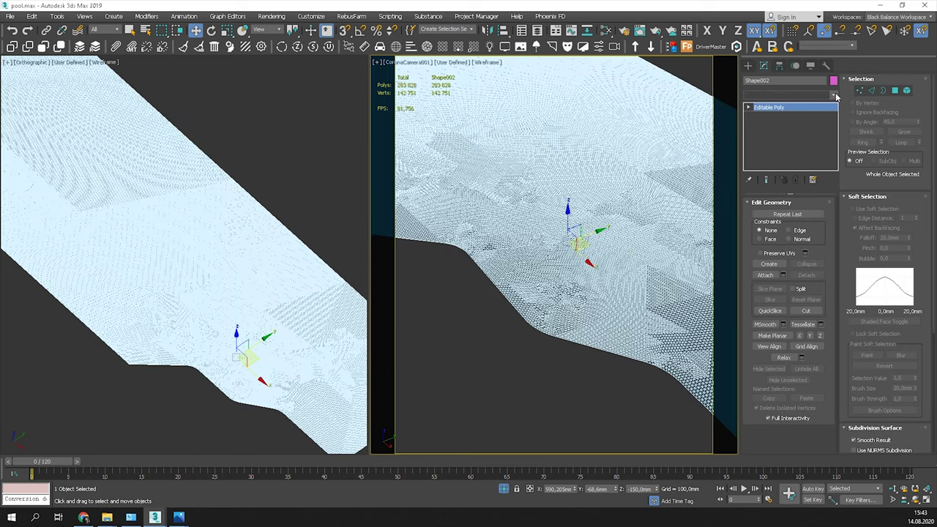
Step: Add a Displace modifier to the pool surface and deselect the object
left_click(835, 95)
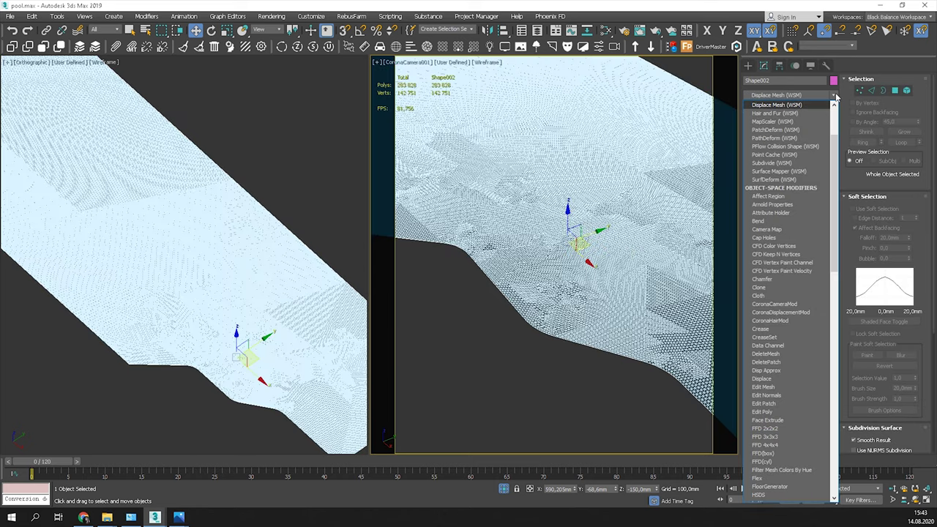
left_click(763, 379)
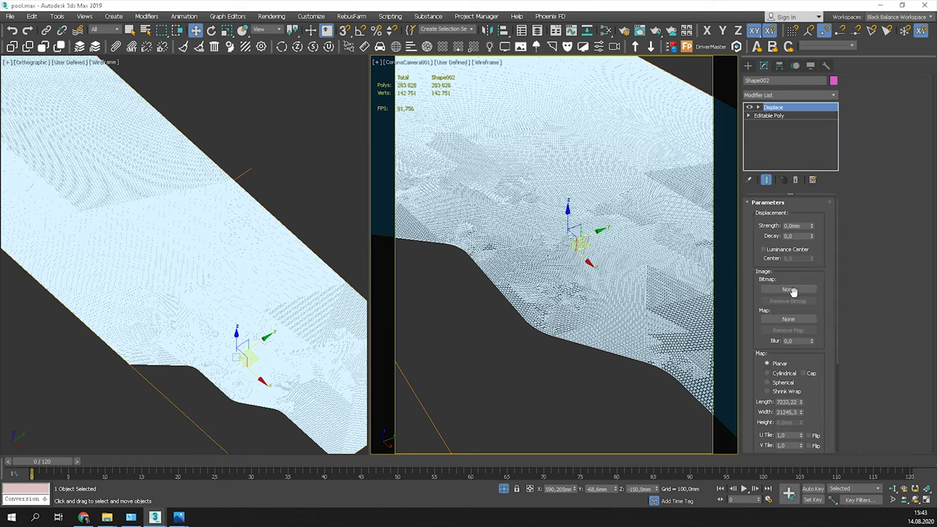
left_click(564, 388)
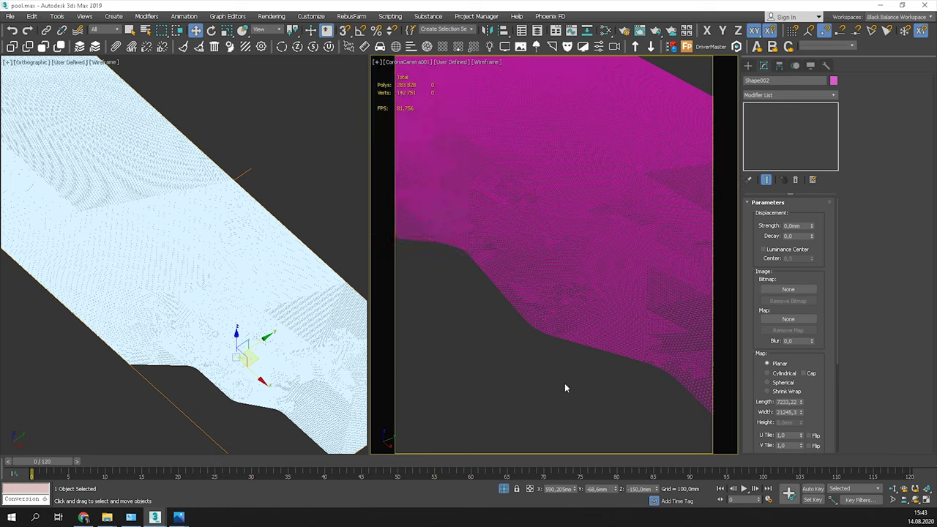
Step: Create a Noise map in the Slate Material Editor, connect it to Material #30's diffuse color and show its parameters
key("m")
right_click(156, 191)
mouse_move(197, 208)
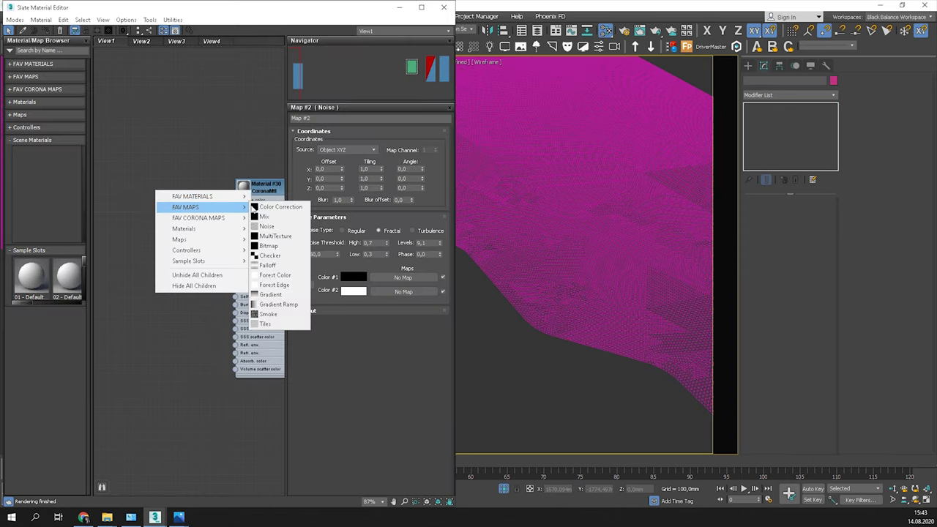
left_click(277, 226)
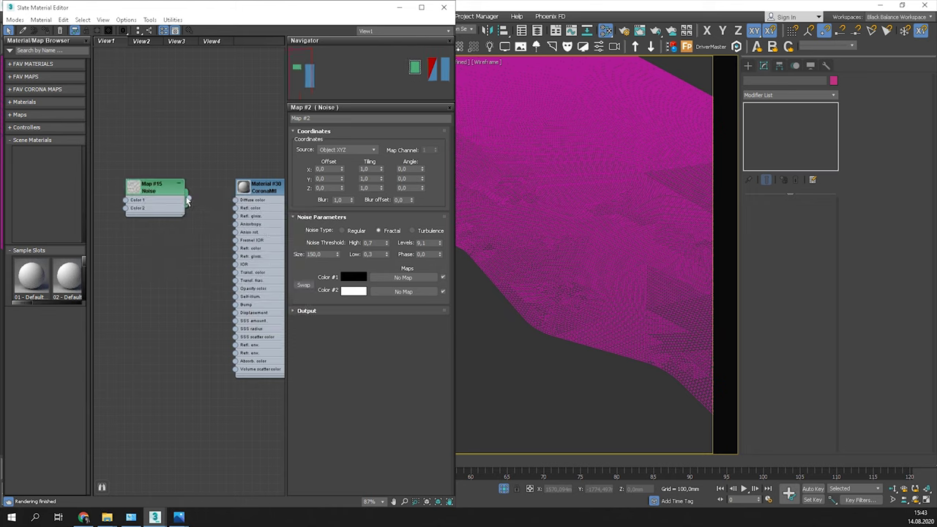
left_click_drag(187, 198, 235, 199)
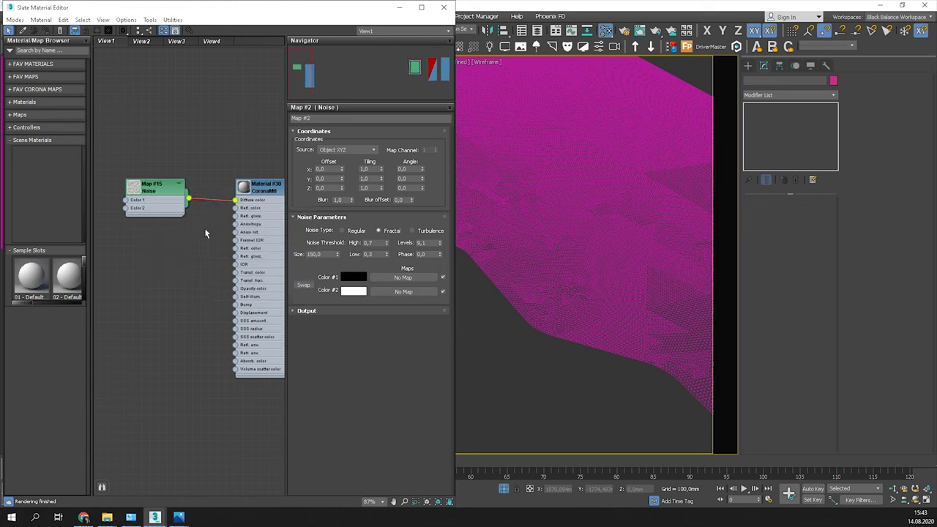
double_click(156, 191)
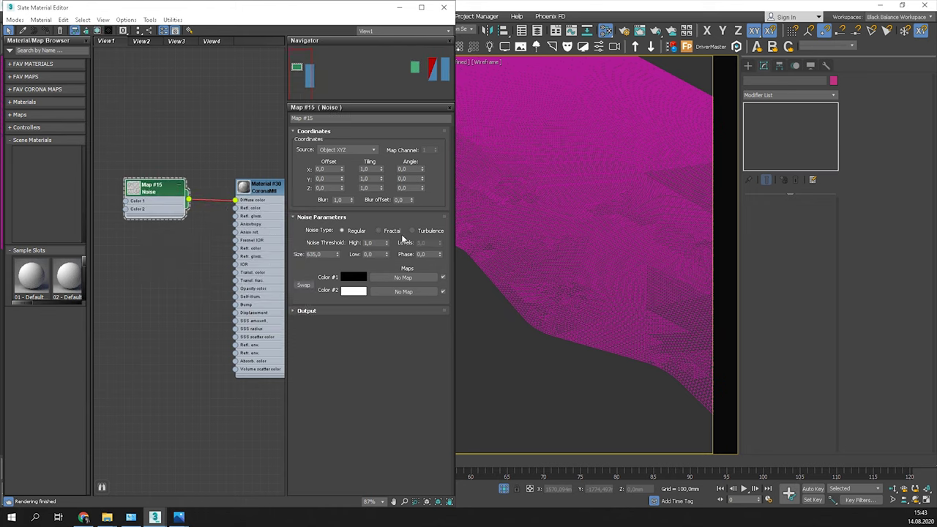
Step: Start a Corona interactive render and place its window beside the material editor
right_click(474, 305)
left_click(454, 285)
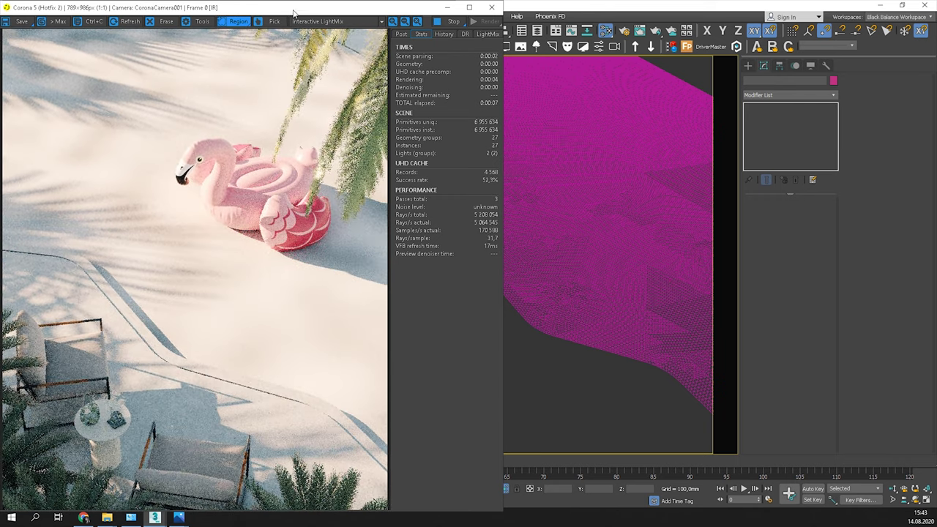
left_click_drag(297, 11, 728, 16)
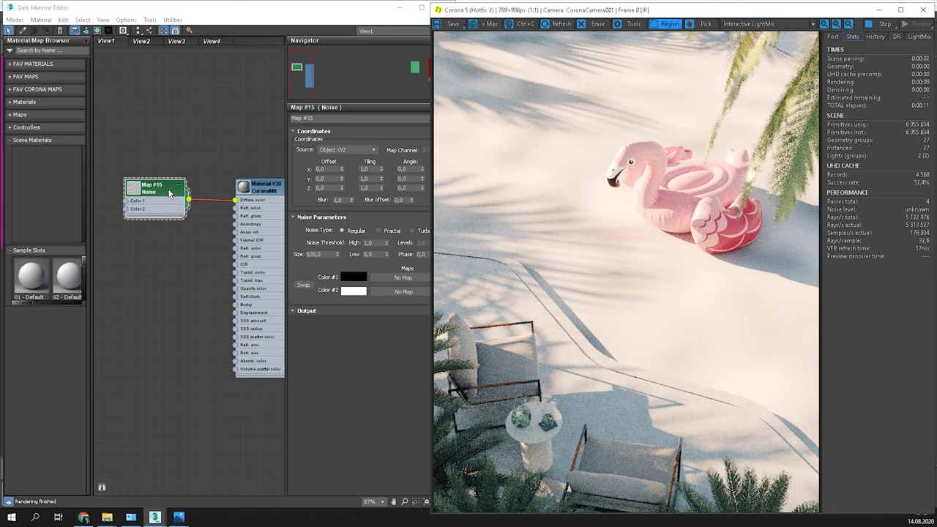
Step: Set the Noise map's size to 200, then lower it to 150
left_click(322, 254)
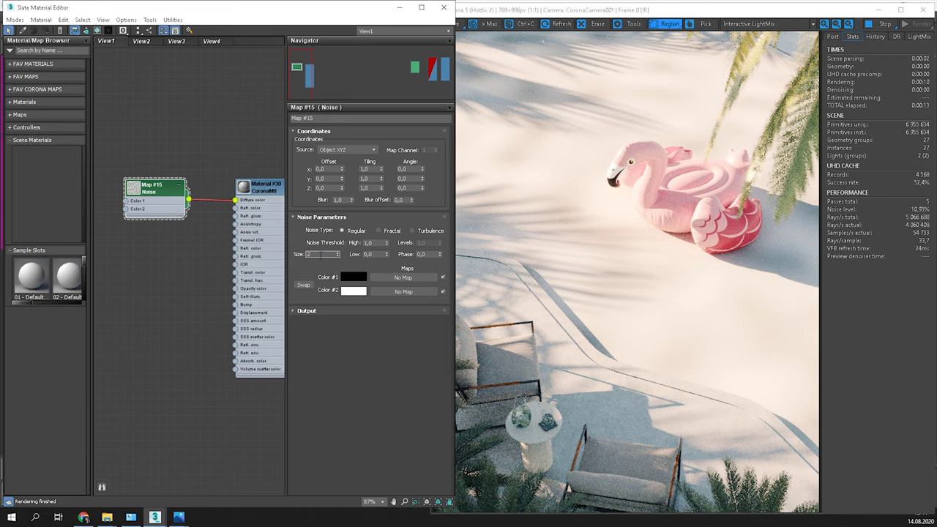
type("200")
key("Return")
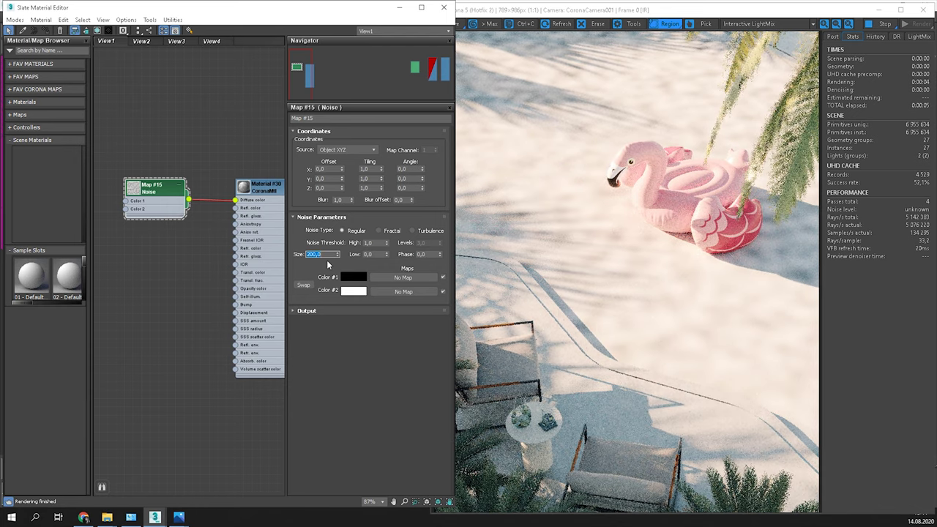
key("Return")
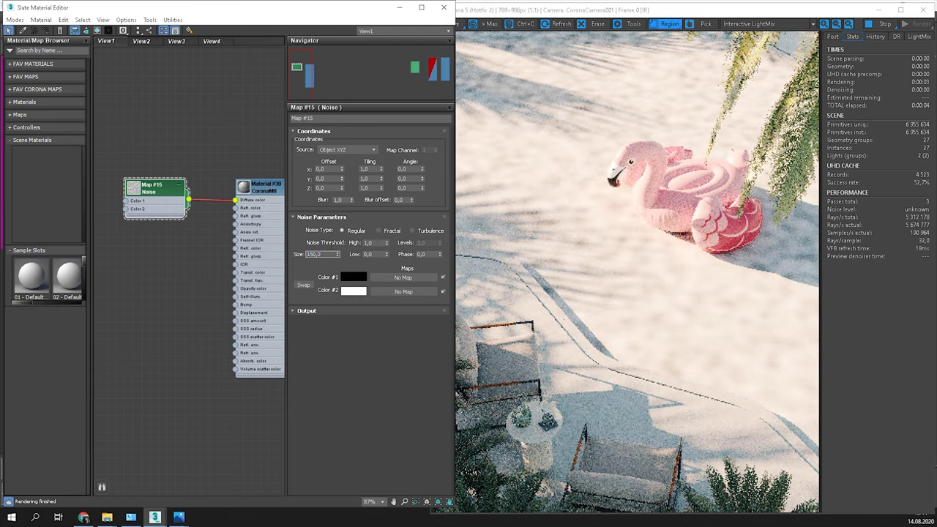
Step: Set the Noise map's threshold to 0,7 for High and 0,3 for Low
left_click_drag(376, 243, 322, 249)
type(",7")
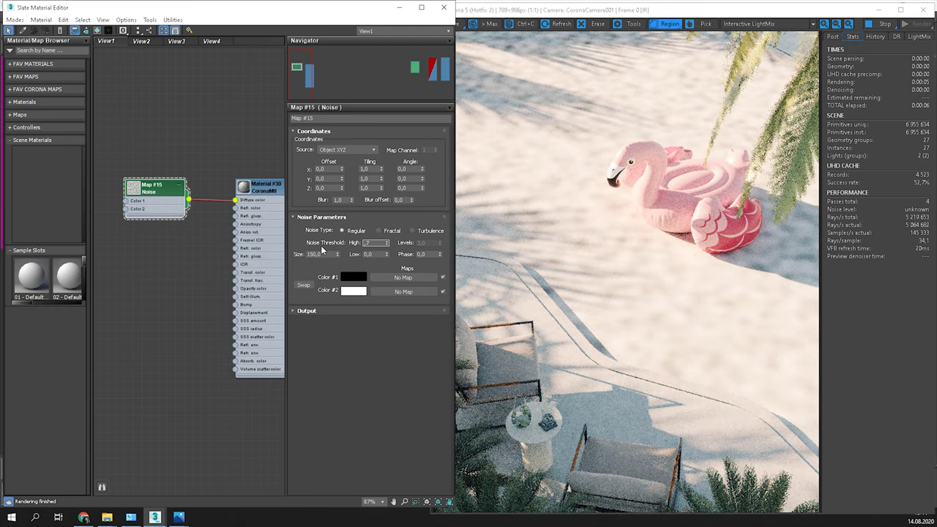
left_click_drag(374, 255, 340, 256)
type(",3")
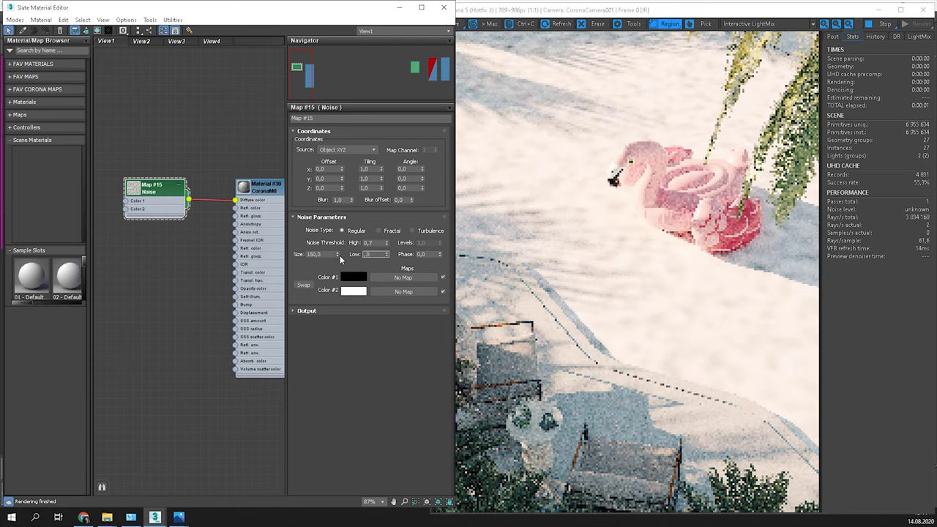
key("Return")
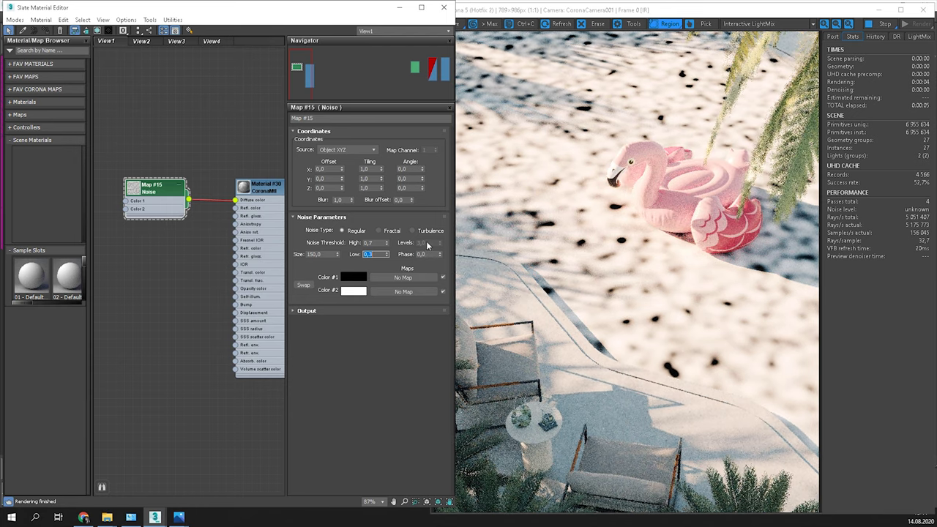
Step: Change the noise type to Fractal with 8 levels
left_click(390, 232)
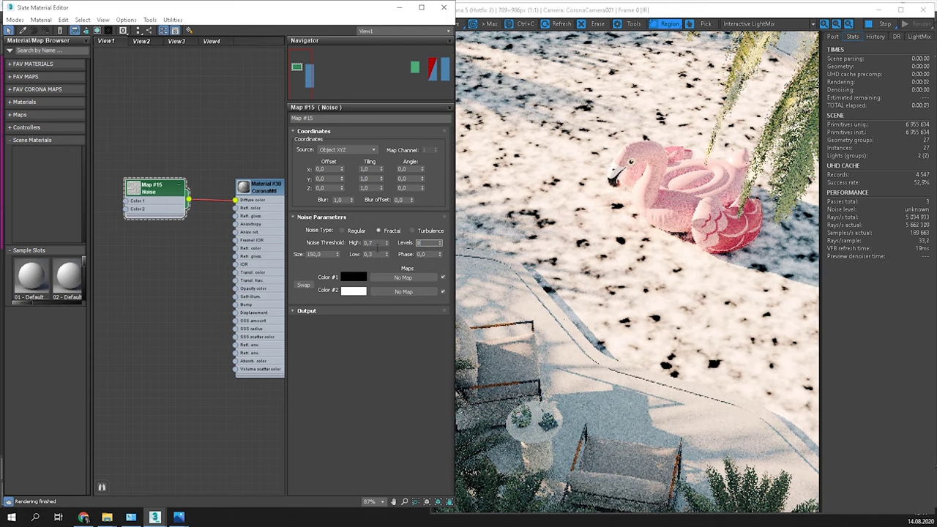
key("Return")
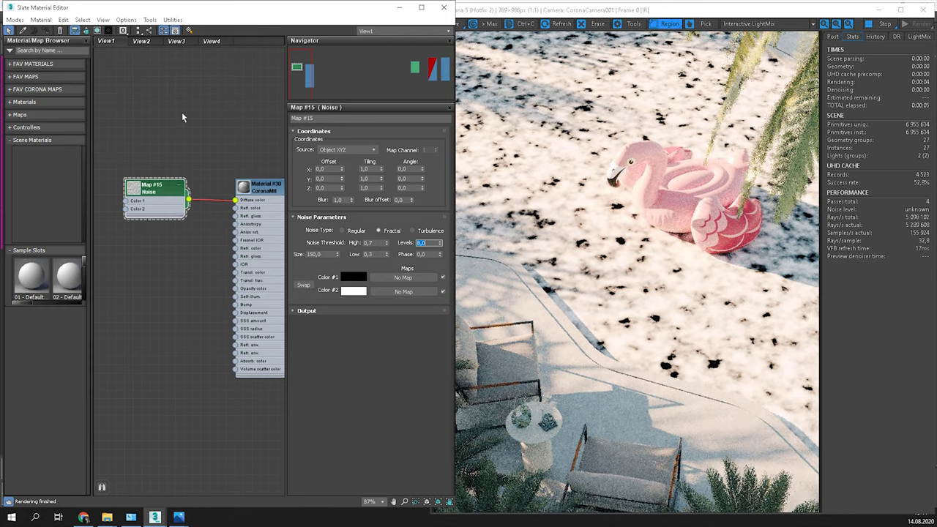
left_click(174, 250)
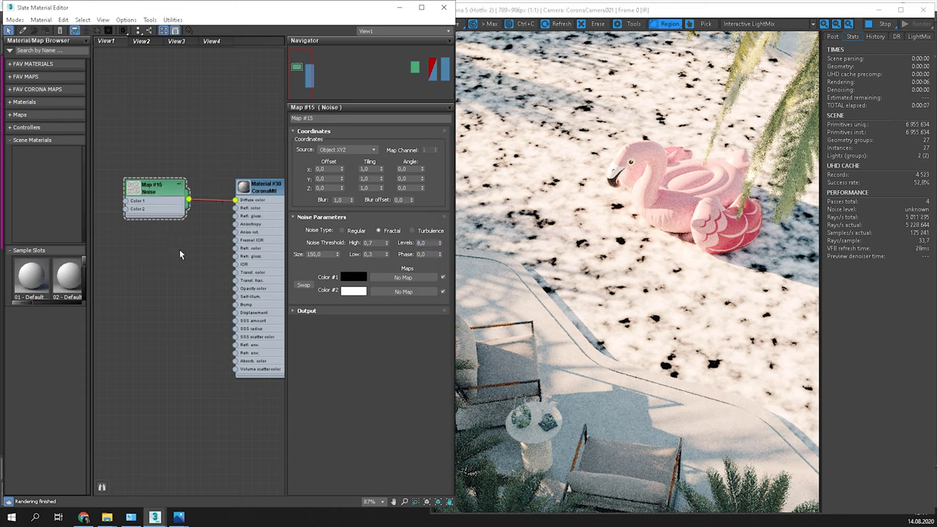
Step: Delete the connection between the Noise map and Material #30's diffuse color
left_click_drag(166, 195, 157, 212)
left_click(215, 206)
key("Delete")
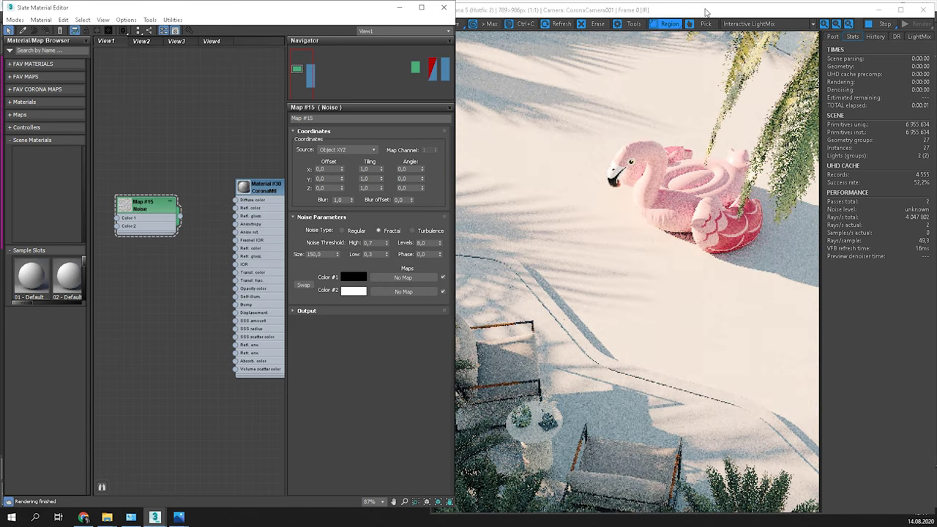
Step: Assign Map #15 (Noise) as an instance to the map slot of the pool surface's Displace modifier
left_click_drag(706, 11, 523, 139)
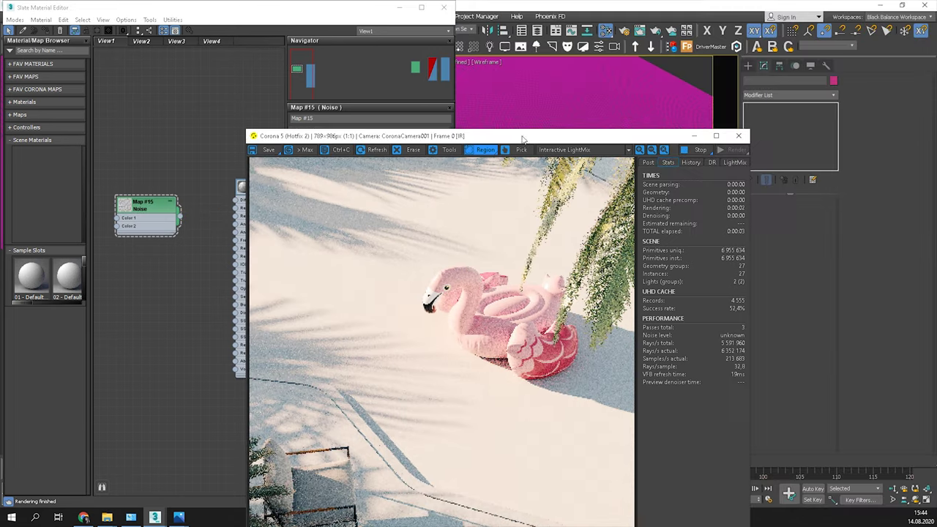
left_click(599, 115)
left_click_drag(180, 216, 787, 321)
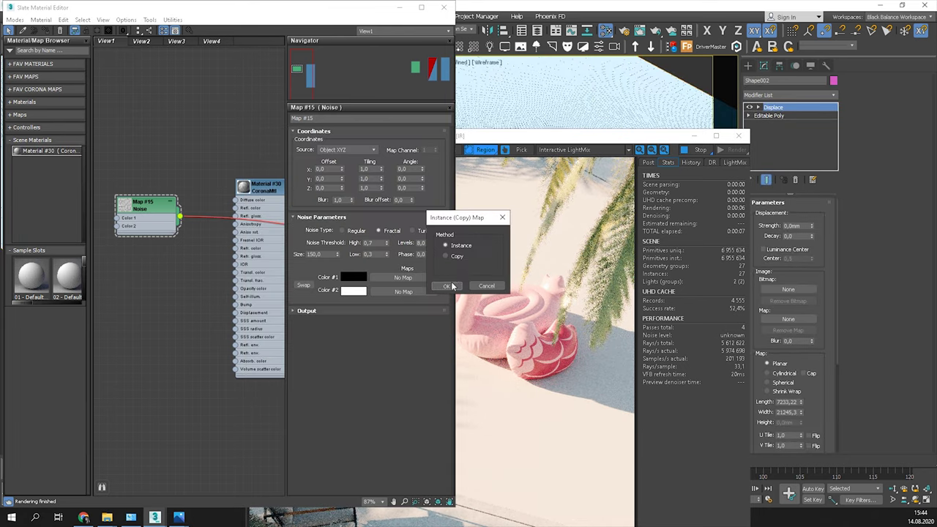
left_click(448, 286)
Step: Set the Displace strength to 50 mm and check the water ripples in the interactive render
left_click_drag(609, 142, 477, 12)
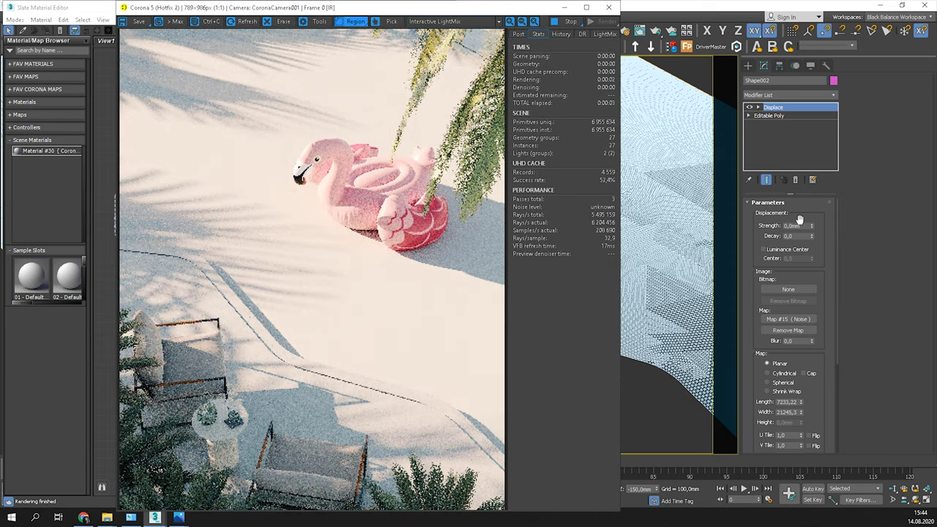
left_click_drag(801, 225, 709, 232)
type("0")
key("Return")
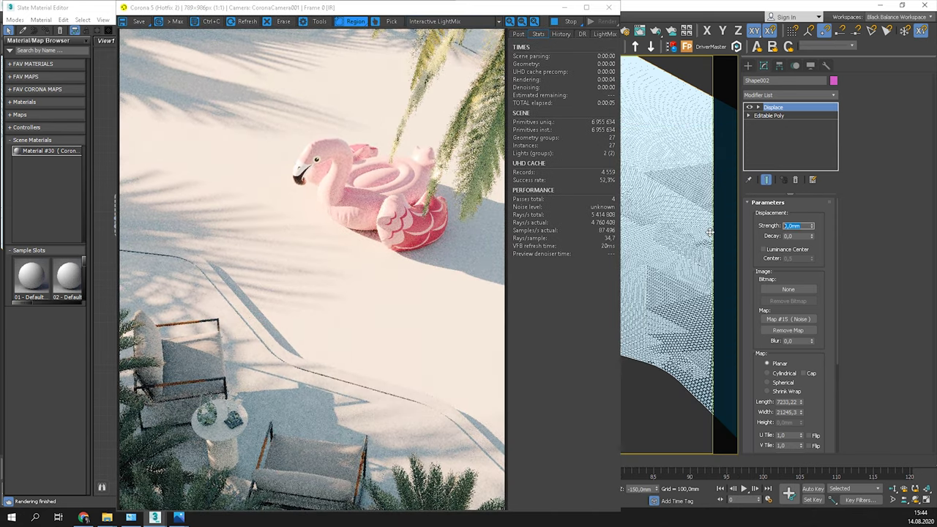
type("50")
key("Return")
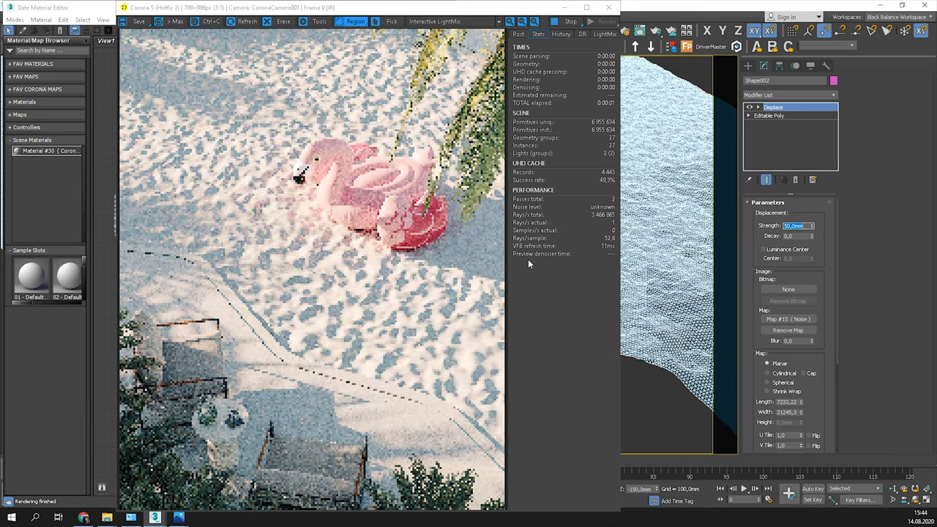
double_click(328, 7)
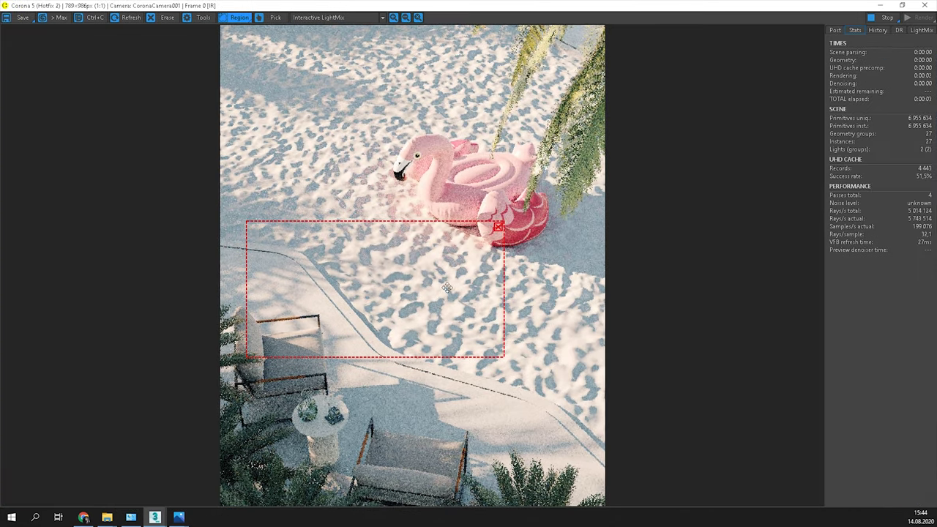
left_click_drag(430, 294, 468, 304)
left_click(536, 234)
left_click_drag(425, 6, 287, 15)
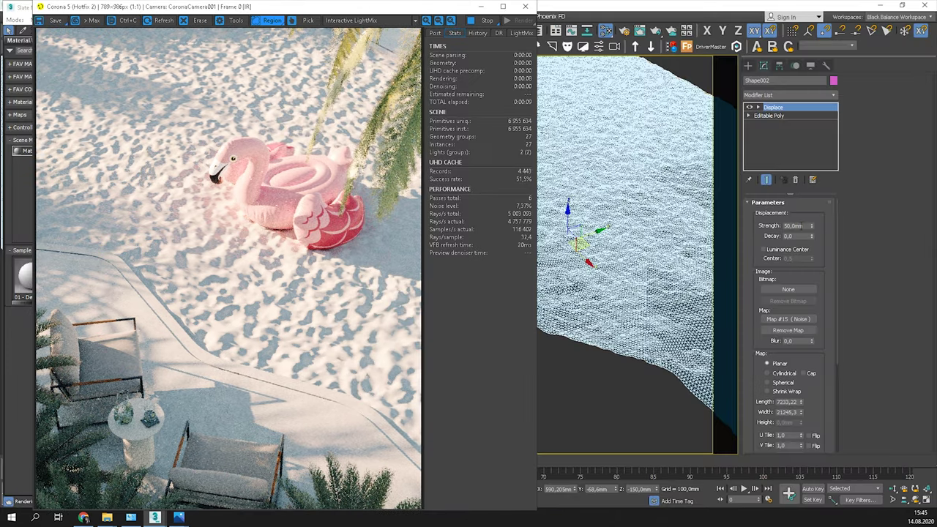
Step: Set the Displace strength to 10 mm and check the water with a render region below the flamingo
double_click(793, 225)
type("10")
key("Return")
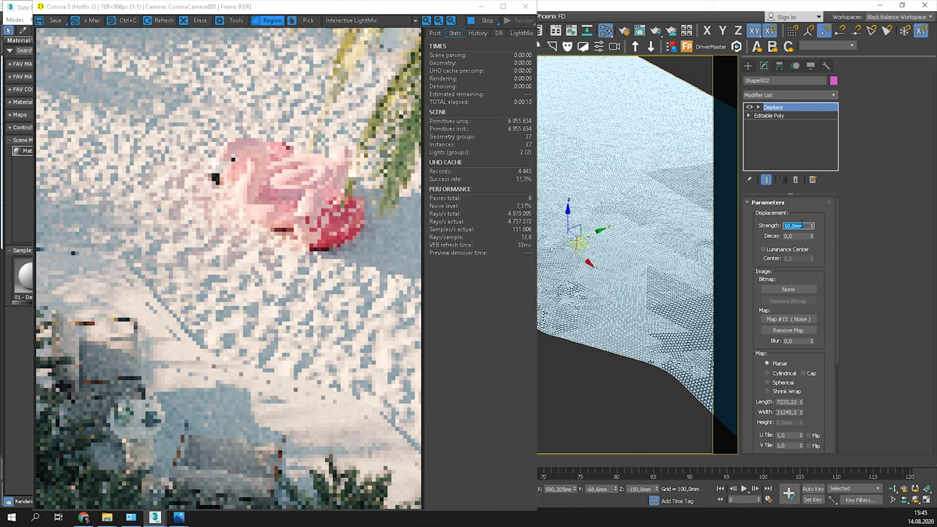
left_click_drag(341, 228, 180, 396)
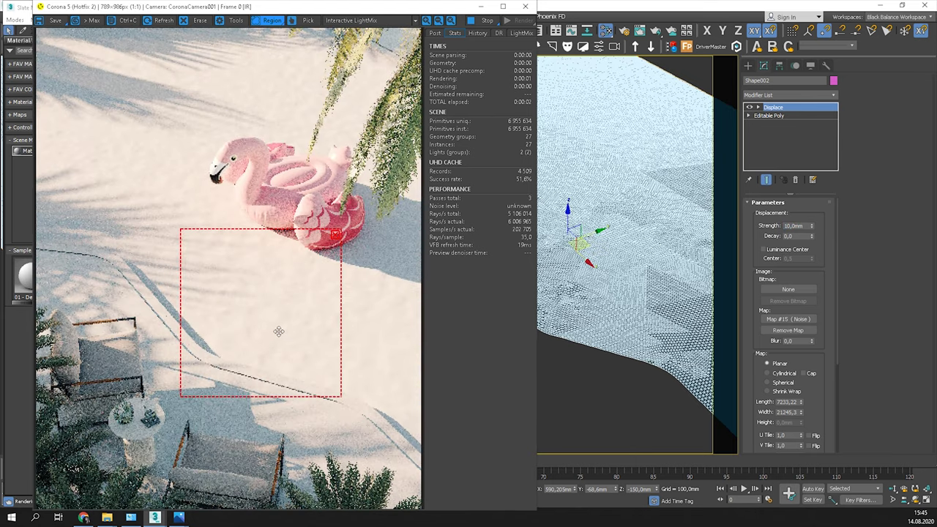
left_click_drag(324, 323, 339, 301)
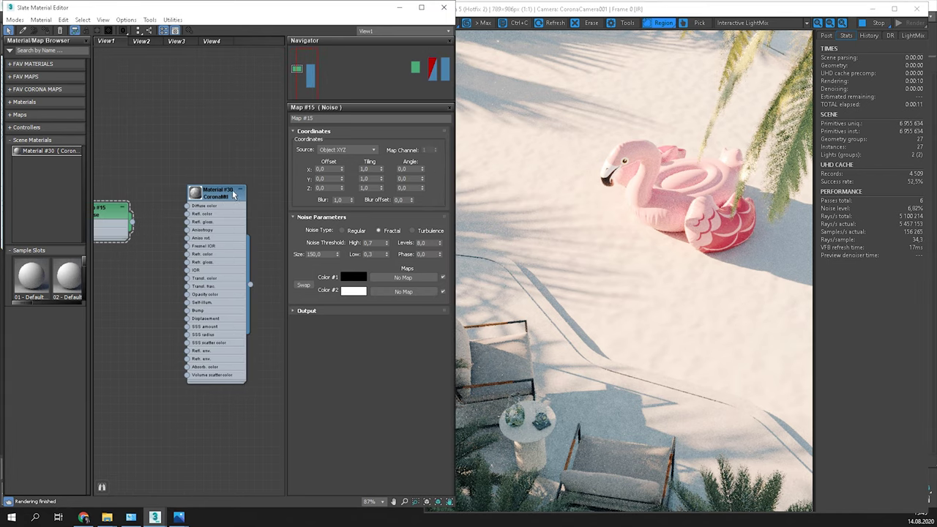
Step: Open Material #30's parameters and set its reflection level to 1
double_click(233, 194)
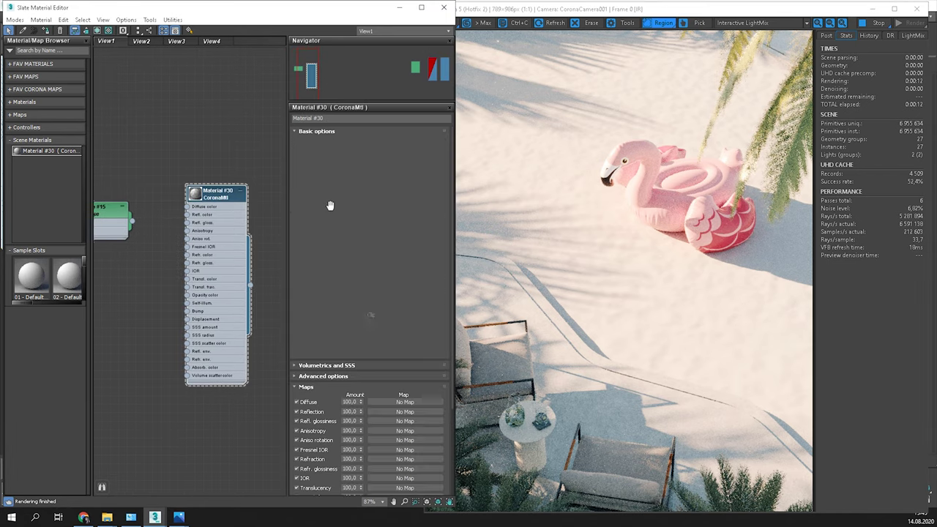
left_click_drag(346, 191, 323, 193)
type("0")
key("Return")
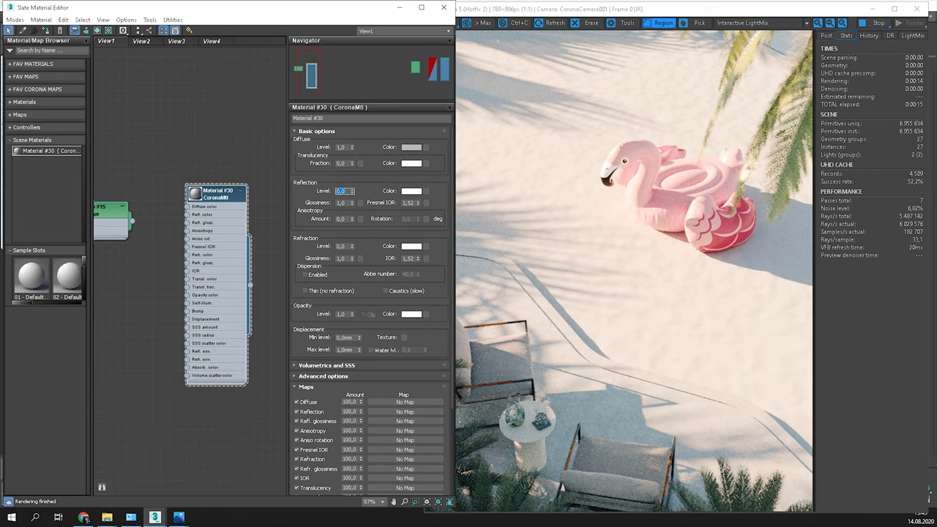
key("Return")
Step: Set Material #30's refraction level to 1, then lower it to 0,95
left_click_drag(351, 245, 315, 250)
type("1")
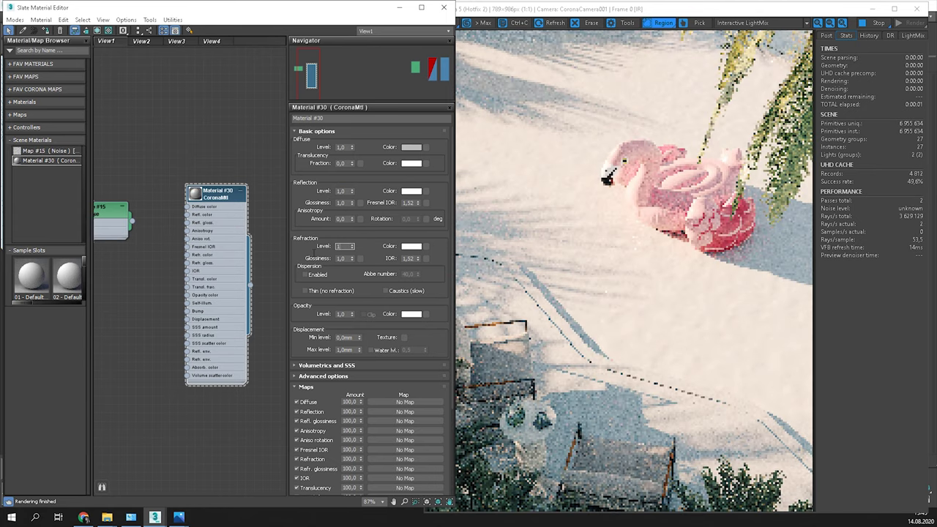
key("Return")
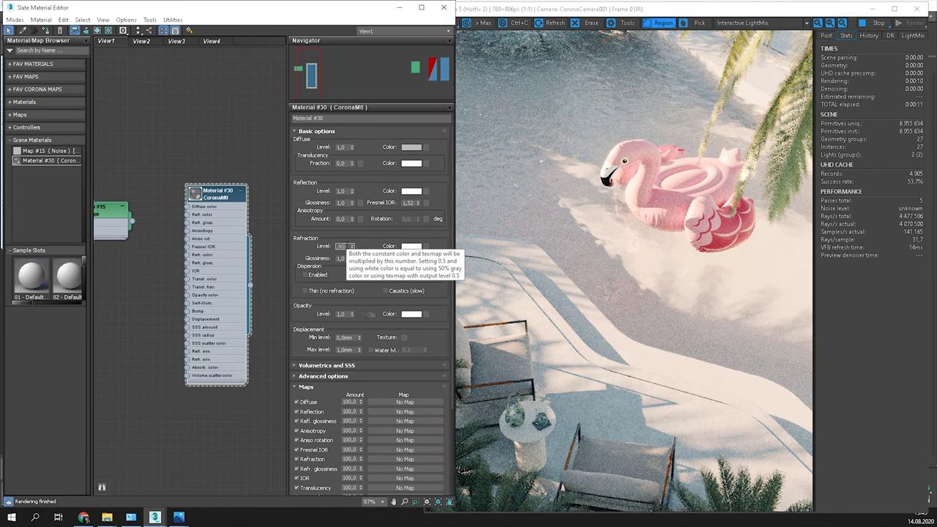
key("Return")
Step: Change Material #30's diffuse color to black
left_click(419, 149)
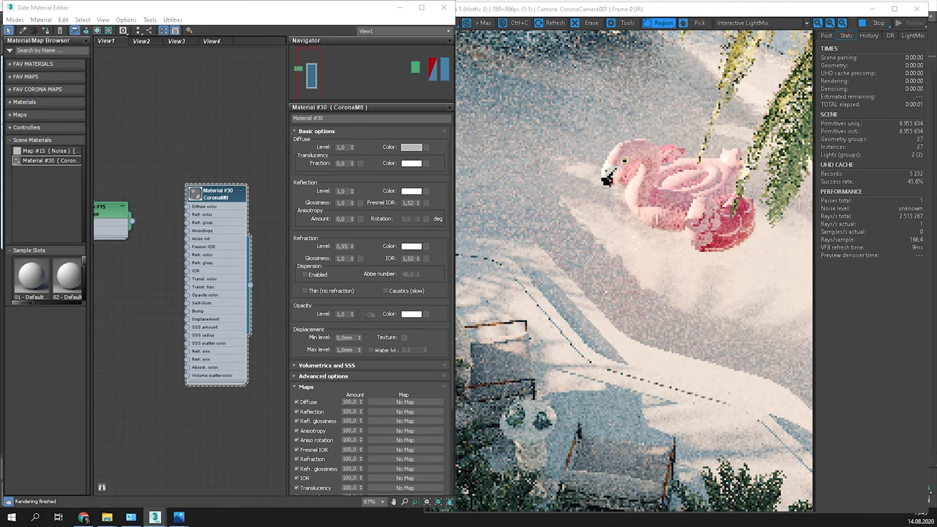
left_click(412, 147)
left_click(501, 183)
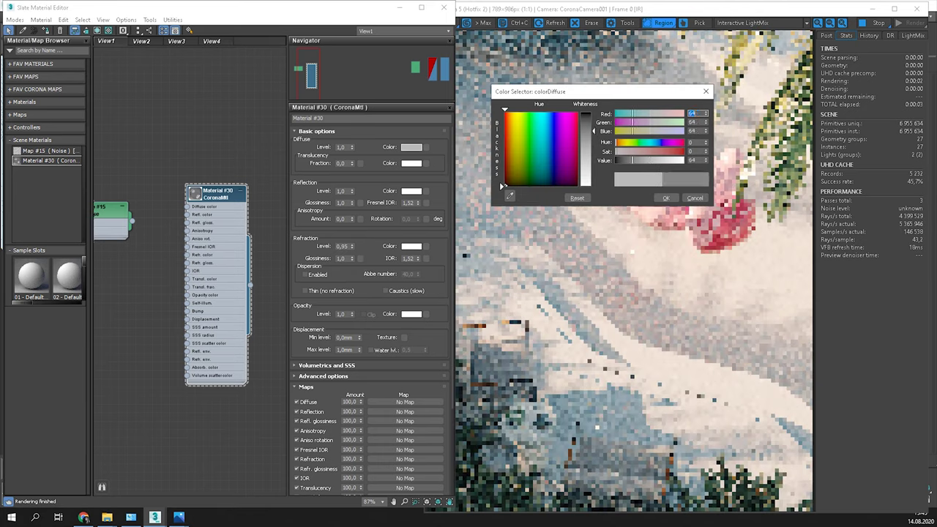
left_click(666, 198)
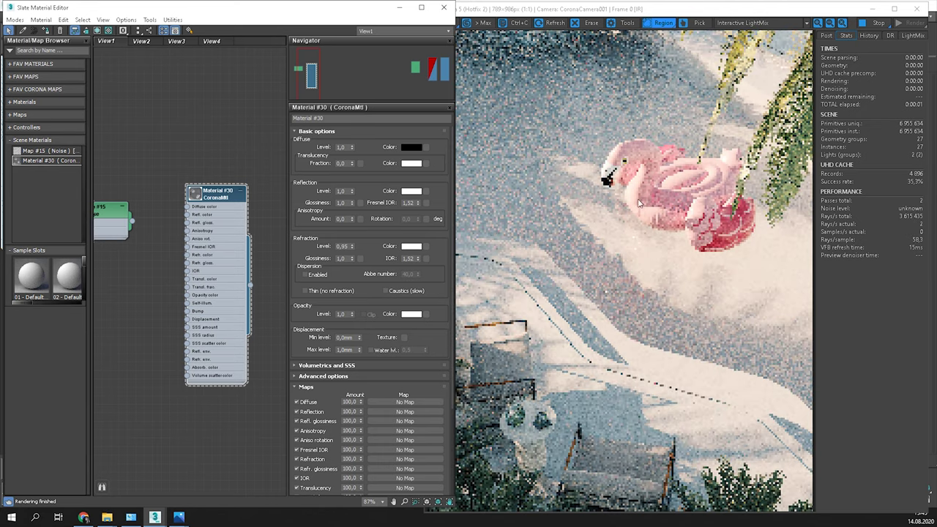
Step: Set the volumetric absorption color to a light cyan with red 135, green 203 and blue 207
scroll(220, 226, "down", 2)
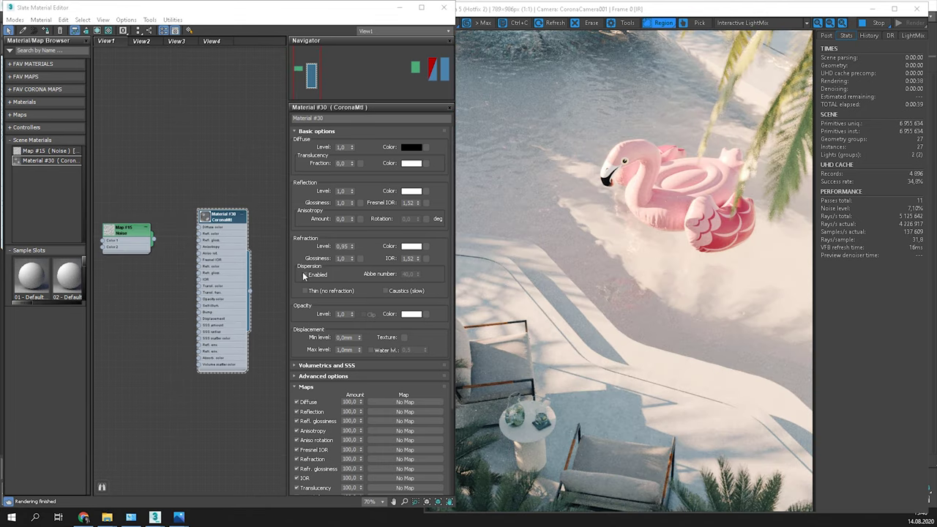
left_click(330, 365)
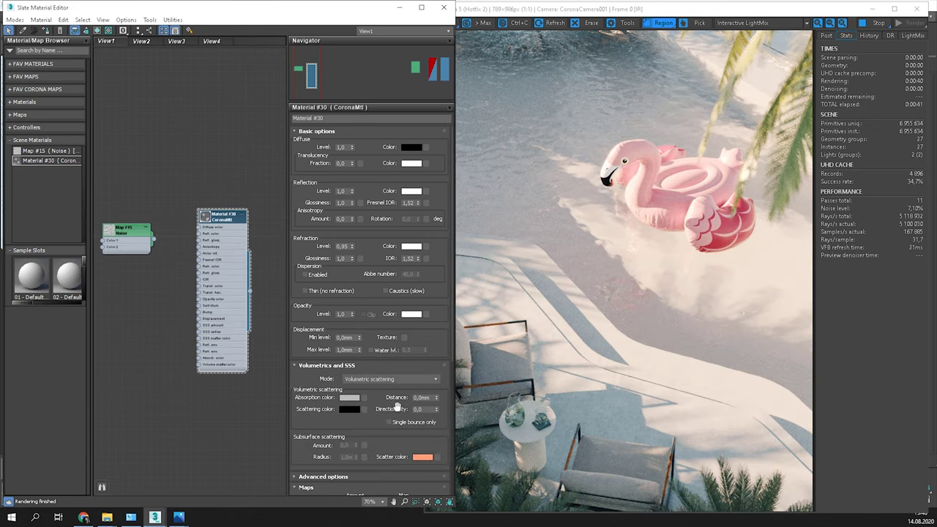
left_click(350, 399)
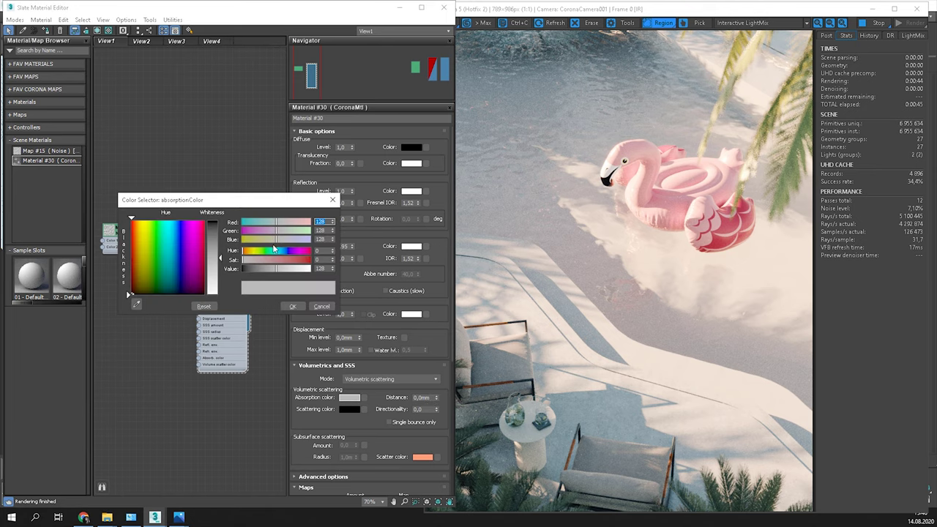
left_click_drag(264, 222, 256, 222)
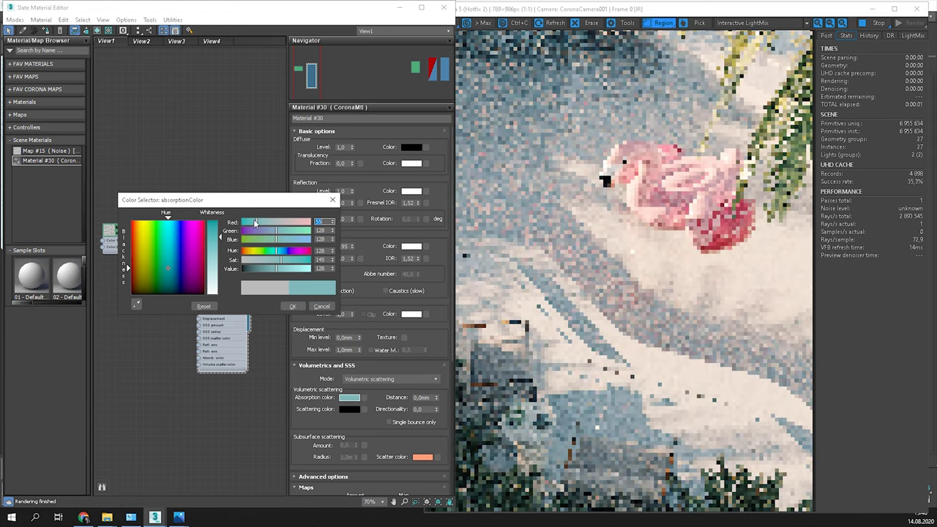
left_click_drag(254, 222, 254, 223)
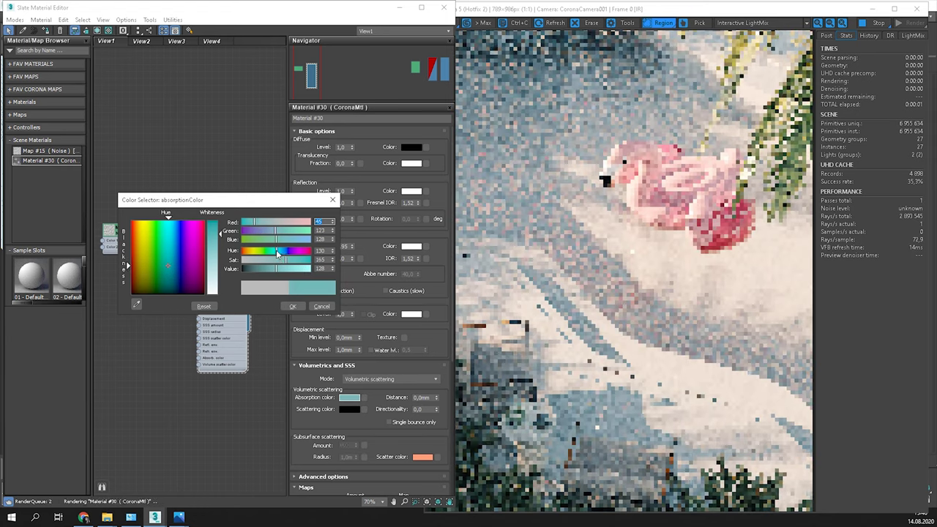
mouse_move(285, 260)
left_mouse_down()
mouse_move(265, 260)
mouse_move(297, 271)
left_mouse_up()
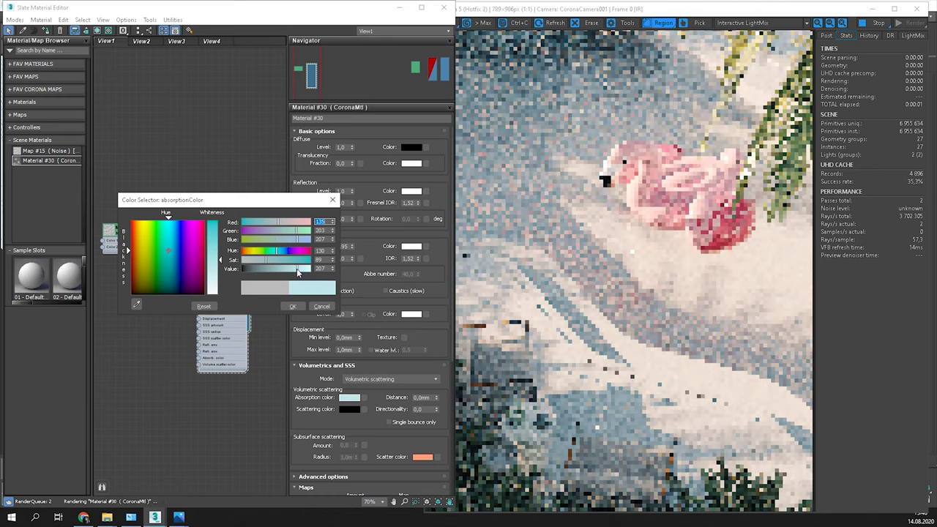
left_click(293, 307)
Step: Set the absorption distance to 500 mm and check the water color in the render
double_click(428, 399)
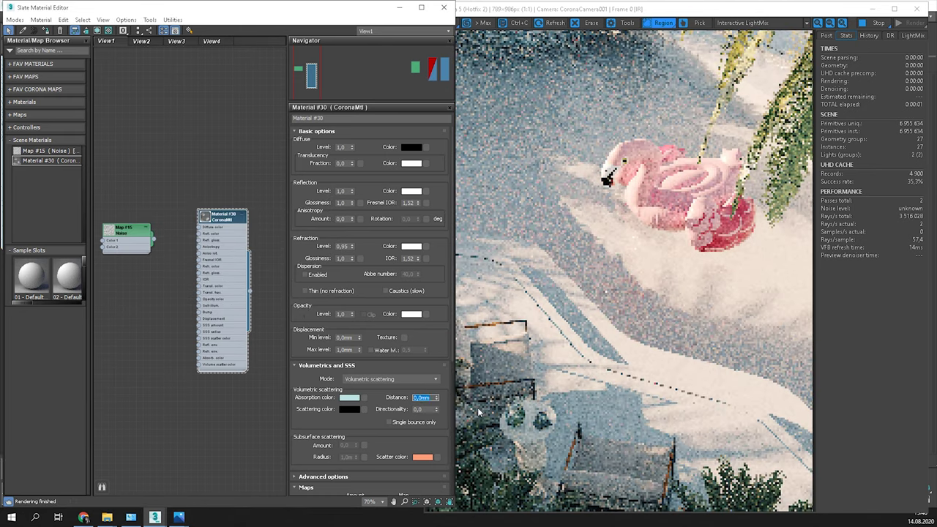
type("500")
key("Return")
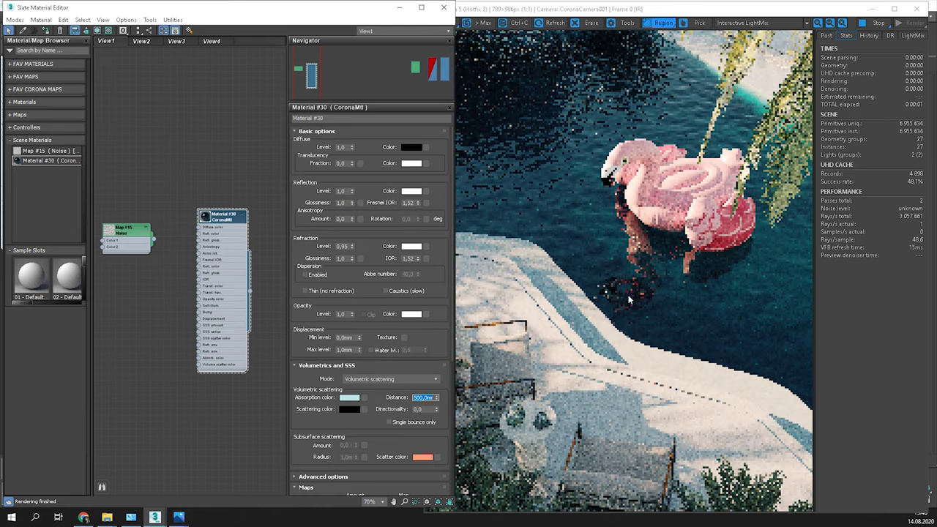
left_click(653, 243)
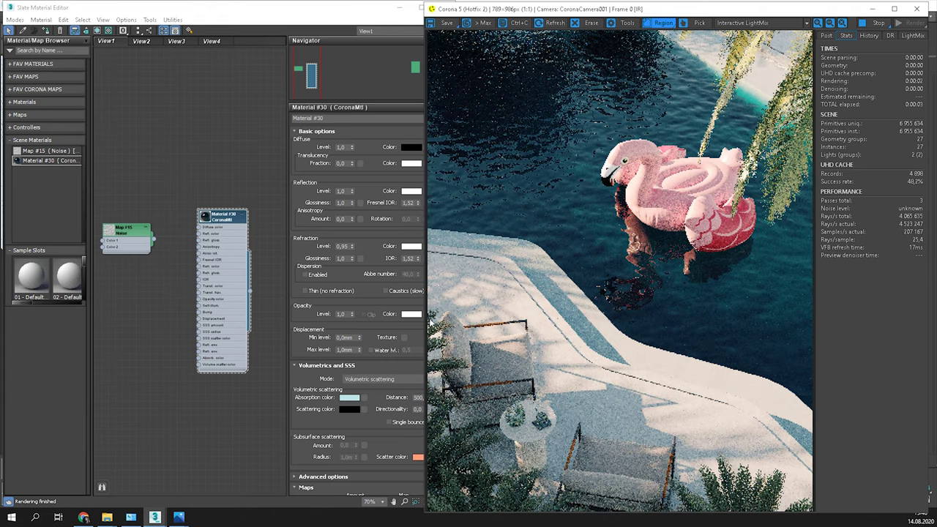
left_click(188, 79)
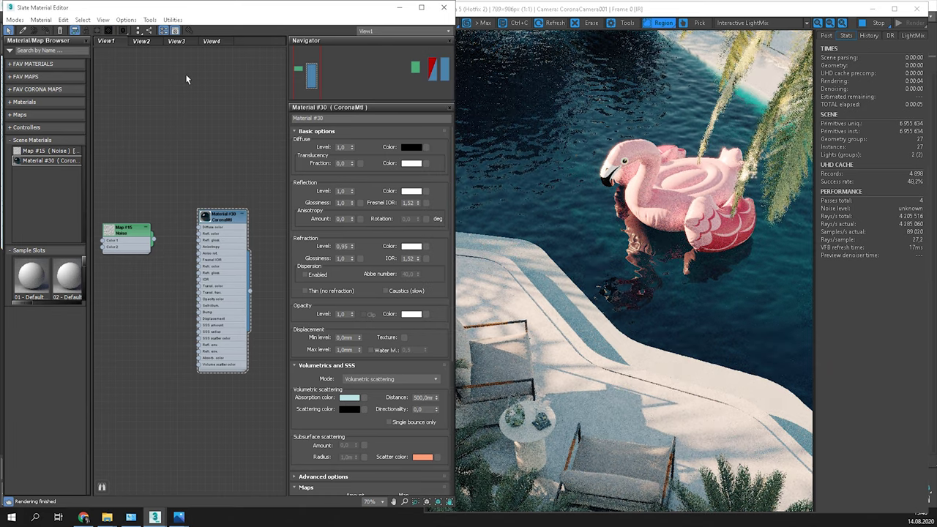
Step: Raise the absorption distance to 2000 mm, then reduce it to 1550 mm
double_click(424, 397)
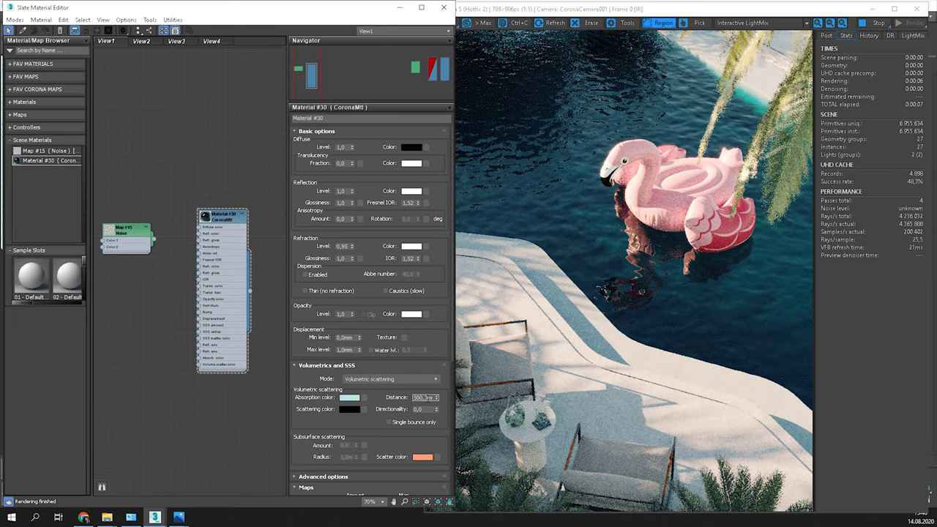
type("20")
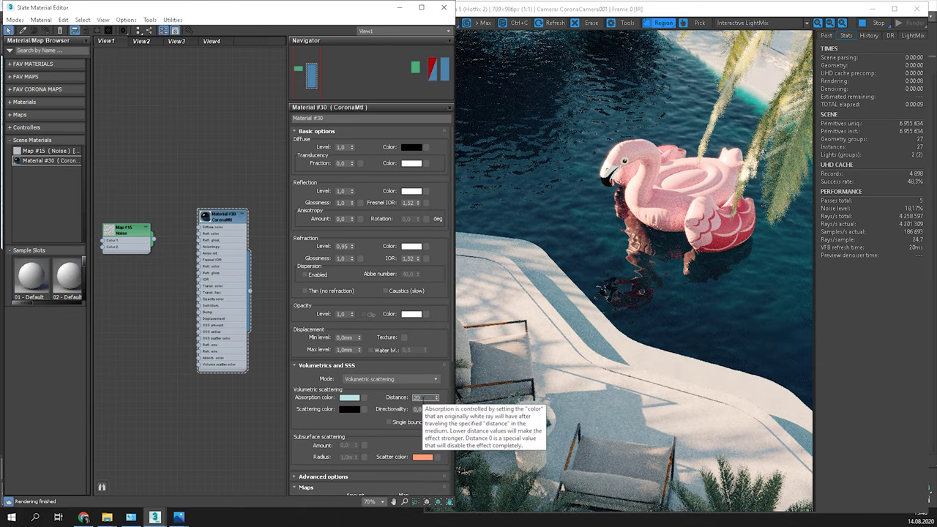
type("00")
key("Return")
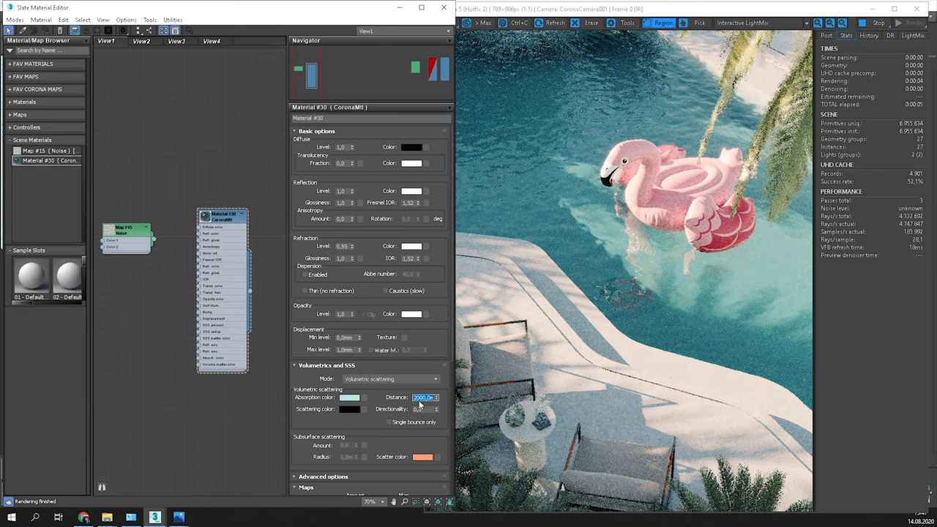
type("1550")
key("Return")
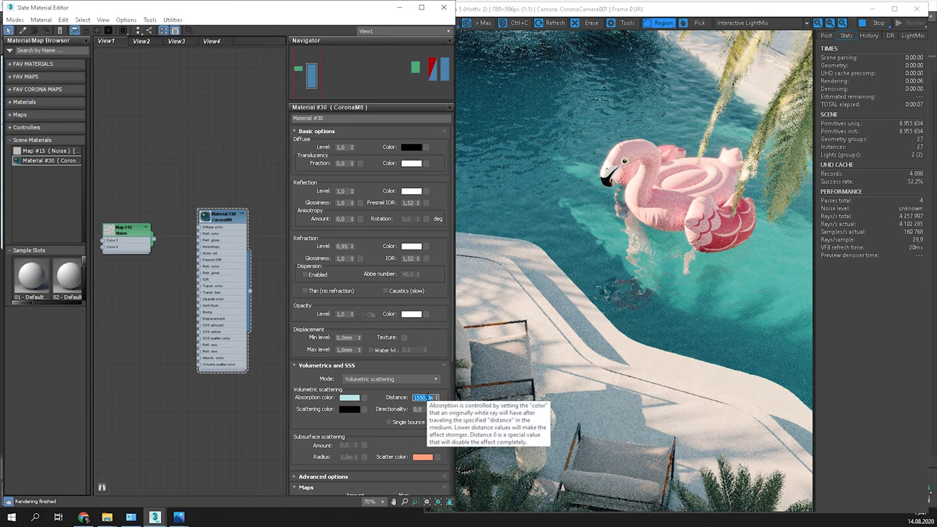
Step: Set the absorption distance to 2000 mm, then raise it to 2500 mm and check the water in the render
type("50")
key("Return")
type("200")
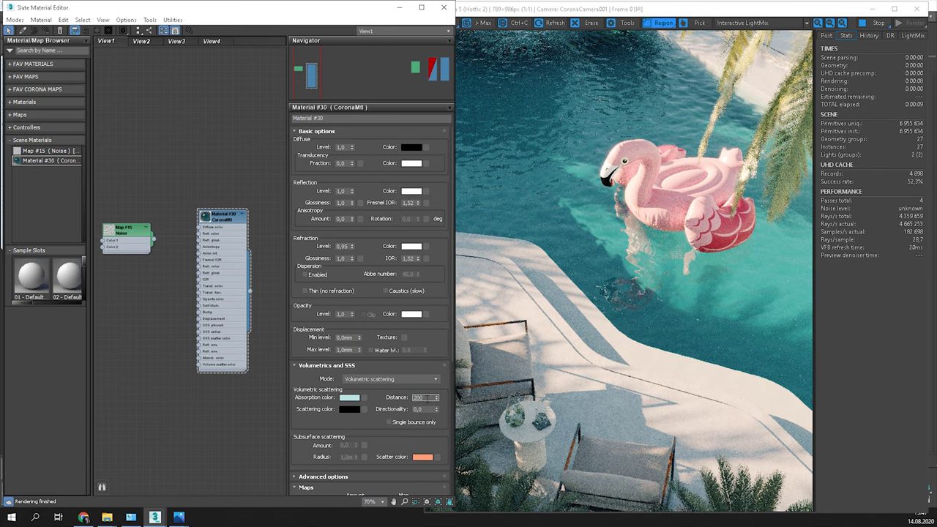
type("0")
key("Return")
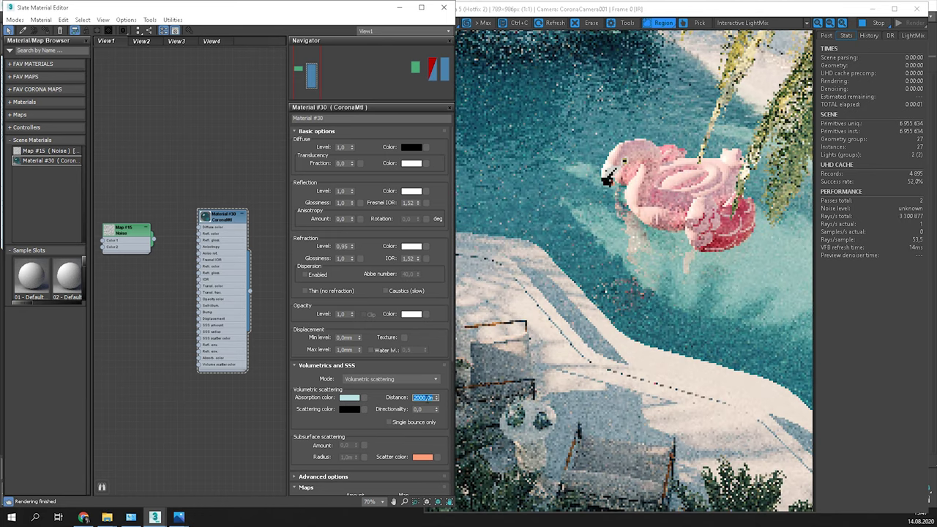
type("2")
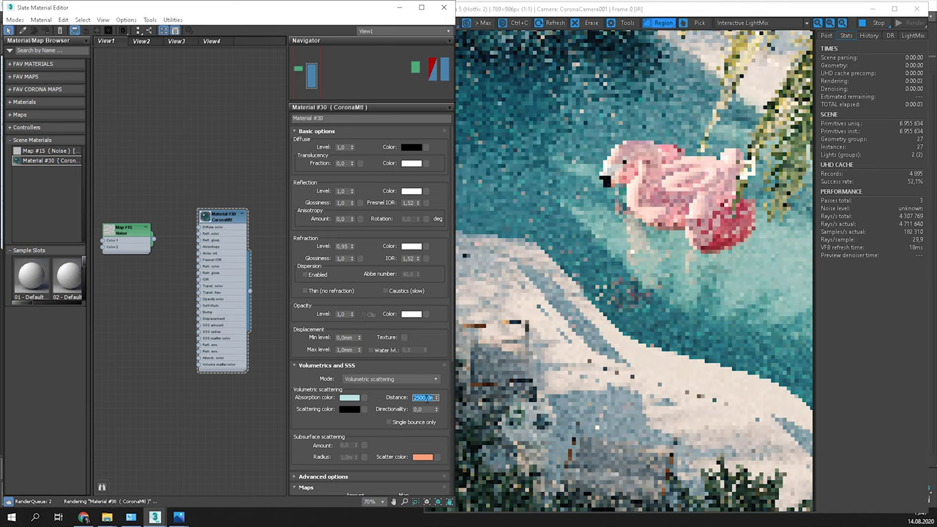
left_click(649, 247)
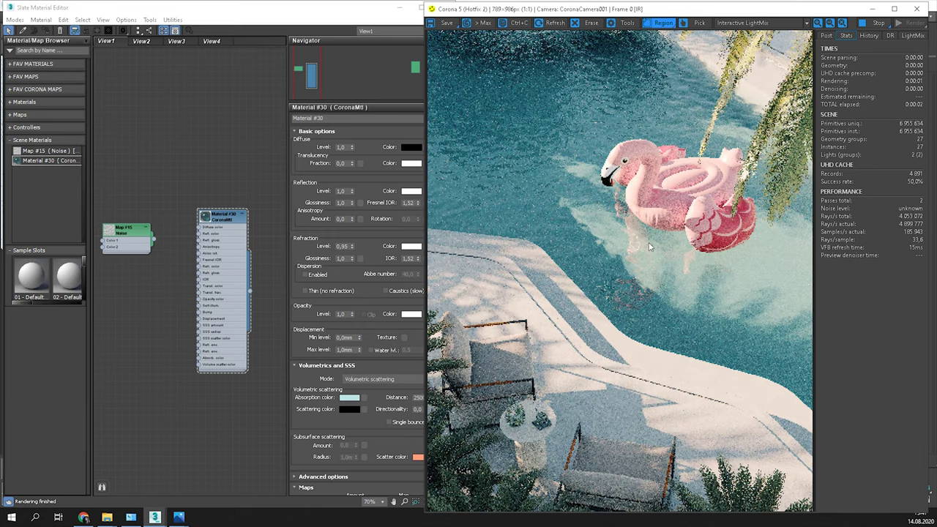
Step: Set the Noise map's levels to 9.1 and check the water detail in a render region below the flamingo
double_click(127, 235)
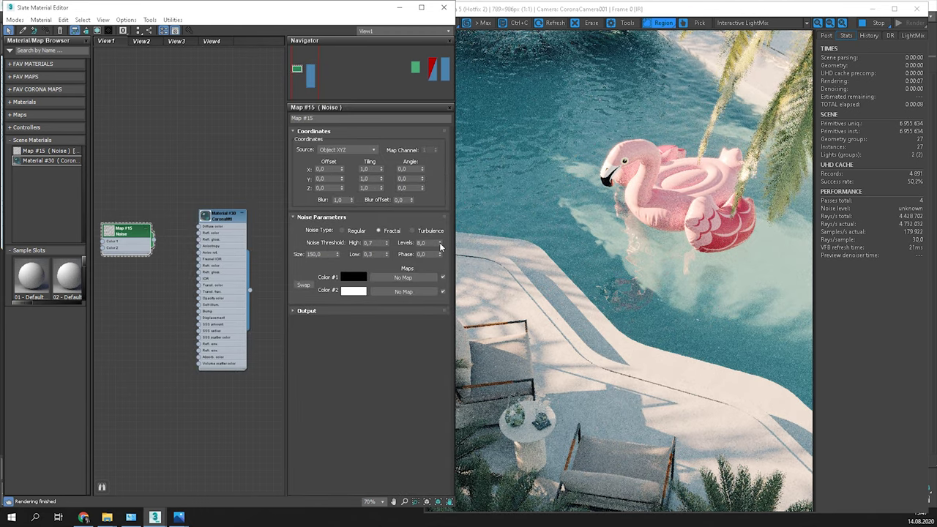
left_click(440, 244)
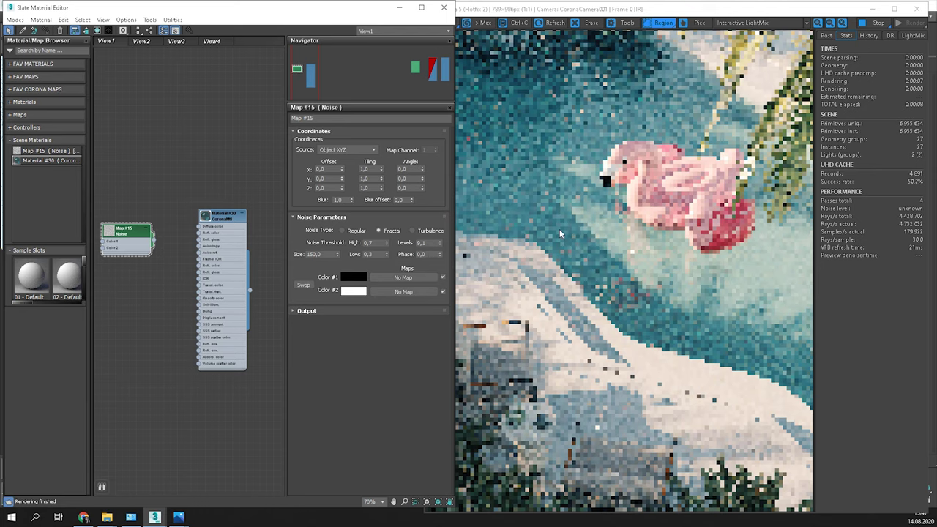
left_click_drag(559, 59, 619, 135)
left_click_drag(602, 170, 602, 177)
left_click_drag(619, 134, 608, 283)
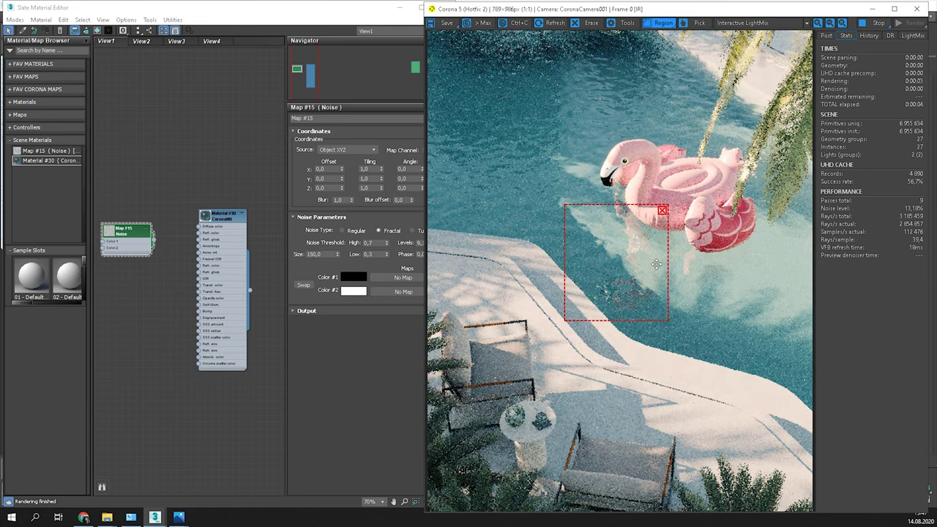
left_click(662, 212)
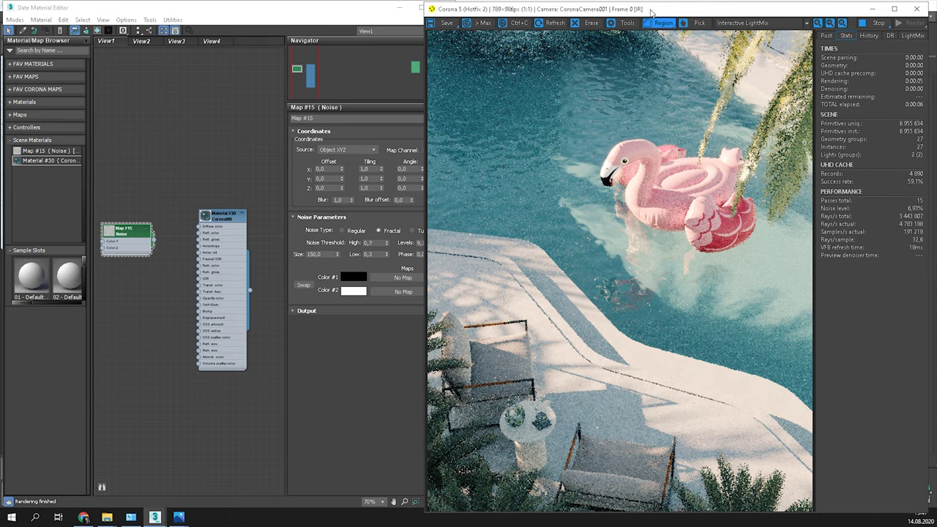
Step: Set the water surface's Displace strength to 15 mm and check the ripples in a render region
left_click_drag(649, 11, 297, 16)
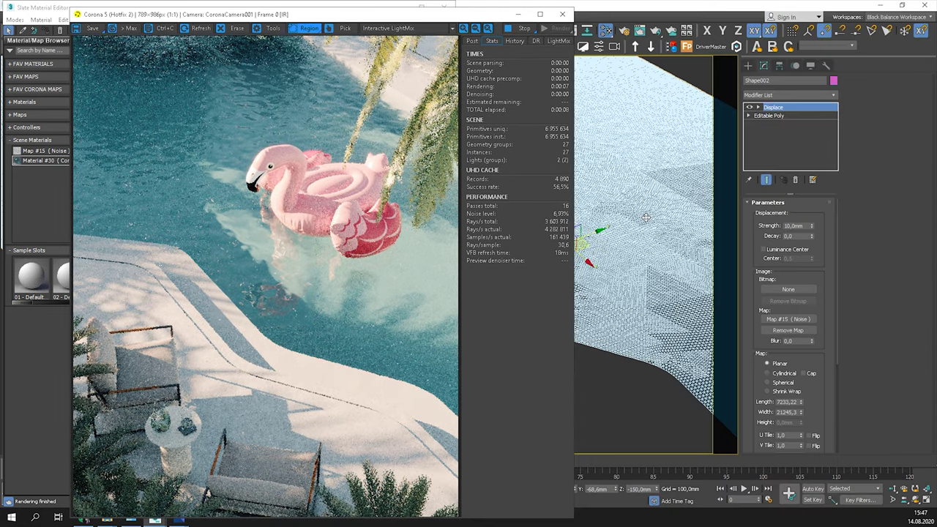
left_click(794, 226)
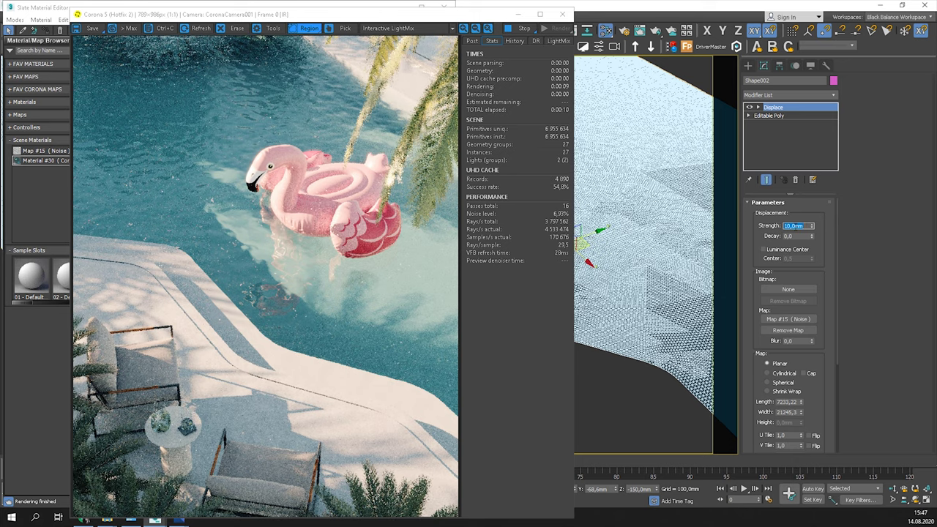
type("15")
key("Return")
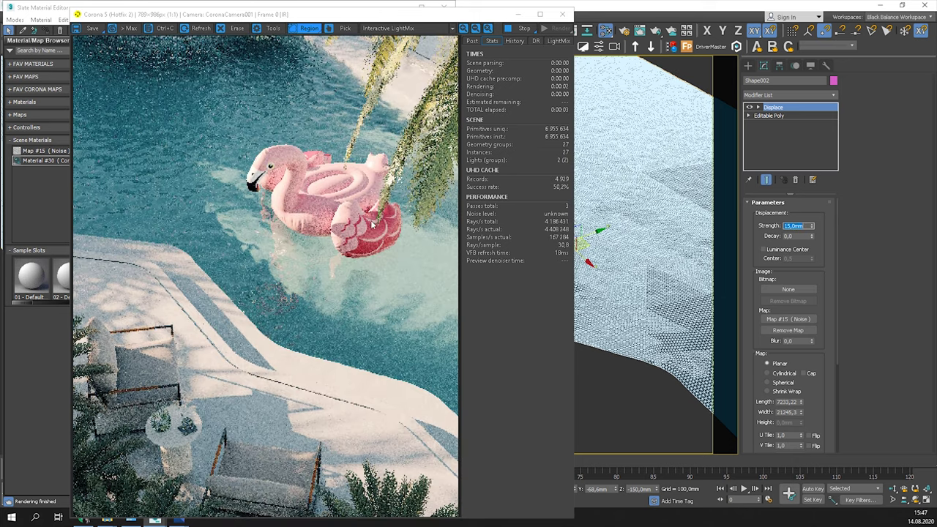
mouse_move(314, 137)
left_mouse_down()
mouse_move(263, 94)
mouse_move(228, 36)
left_mouse_up()
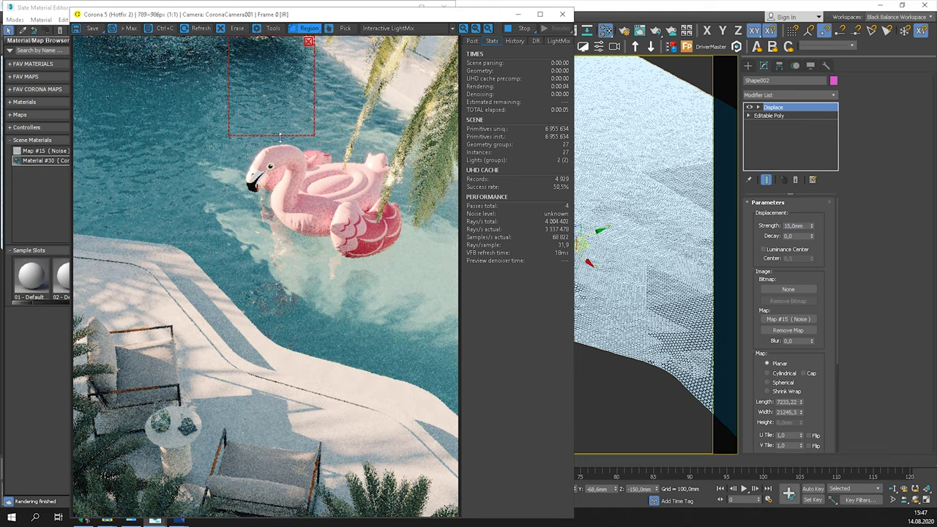
left_click_drag(281, 137, 284, 199)
left_click_drag(308, 99, 218, 169)
left_click(220, 114)
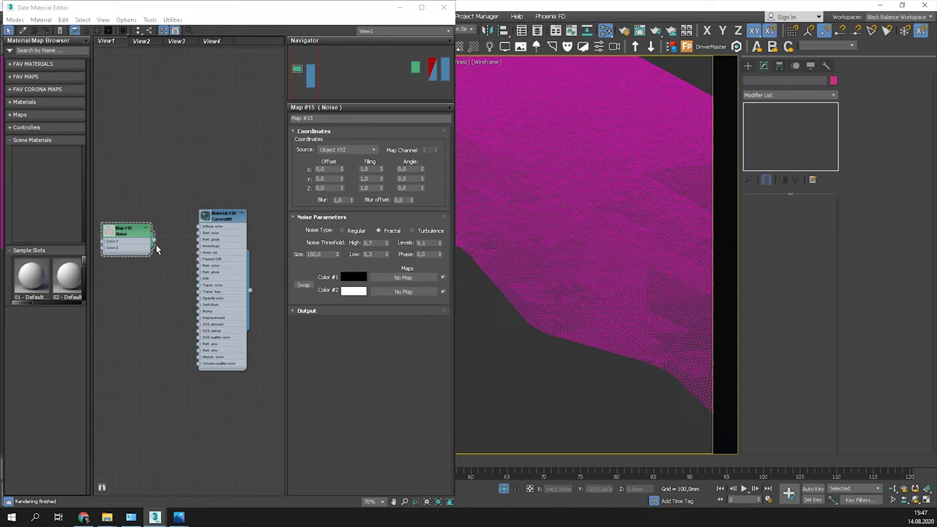
Step: Start interactive rendering and enable the slow Caustics option in the refraction settings of the water material
double_click(225, 220)
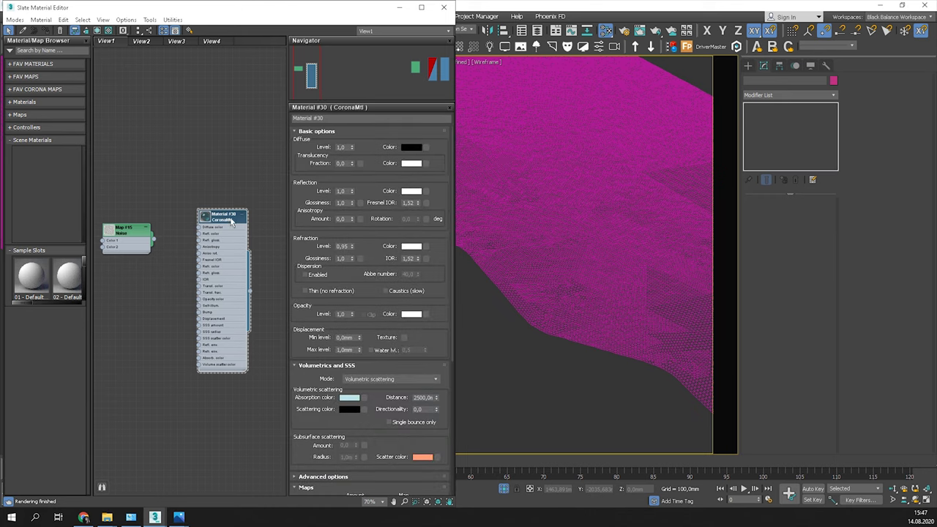
right_click(479, 344)
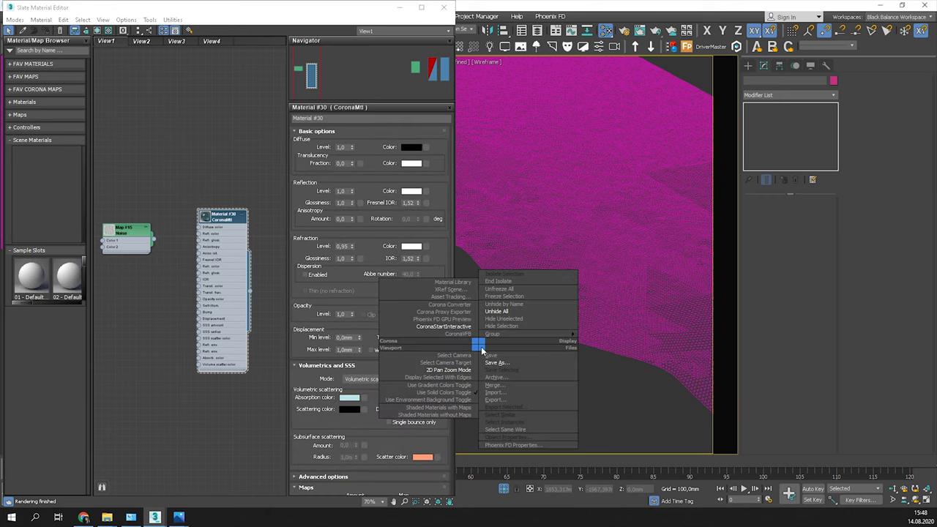
left_click(462, 327)
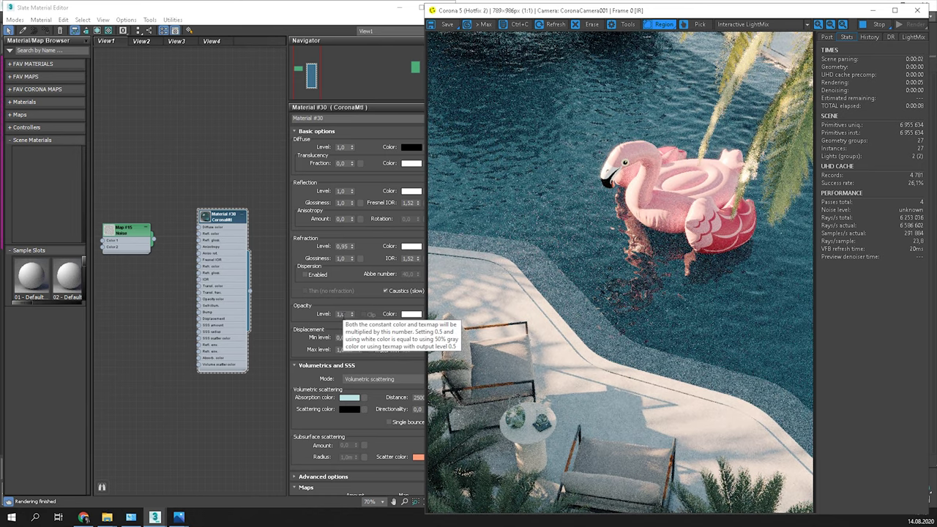
left_click(385, 290)
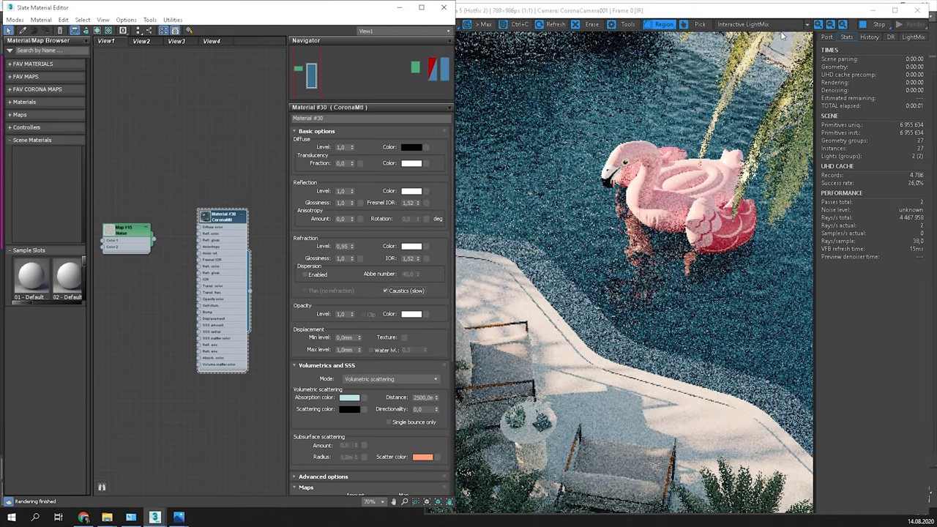
Step: Stop the interactive render and enable the caustics solver in the Corona performance settings
left_click(871, 26)
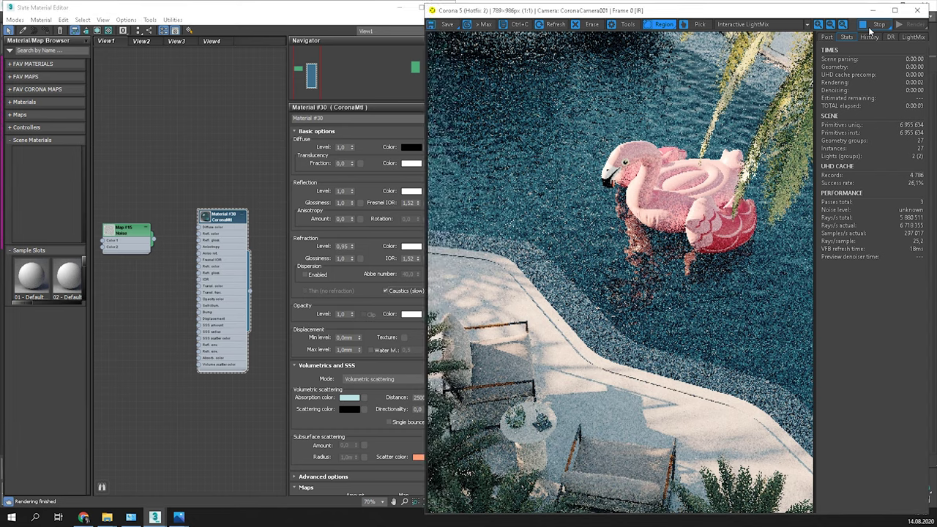
left_click(916, 11)
left_click(625, 31)
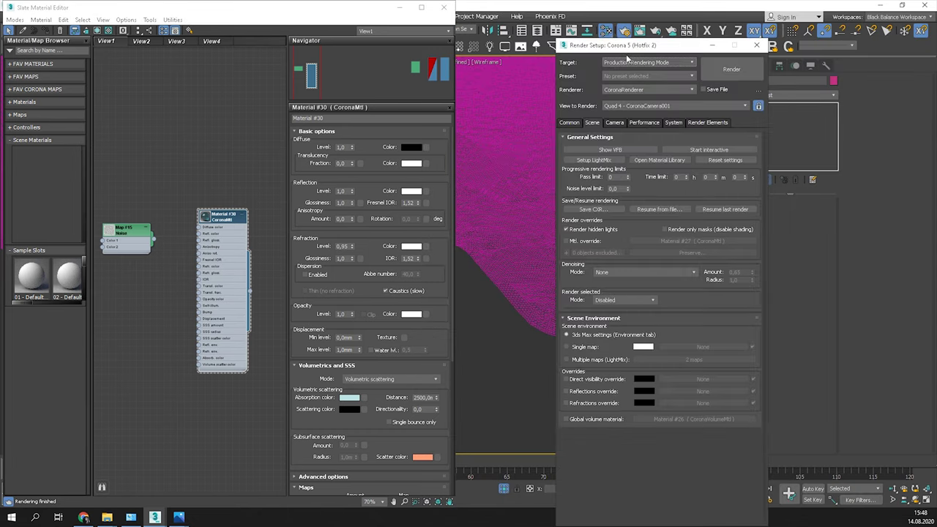
left_click(642, 122)
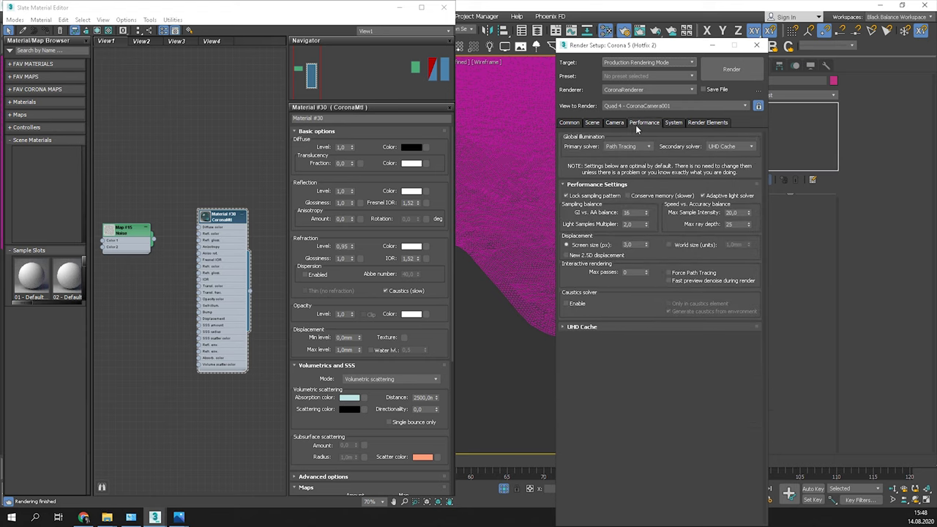
left_click(567, 303)
left_click(756, 44)
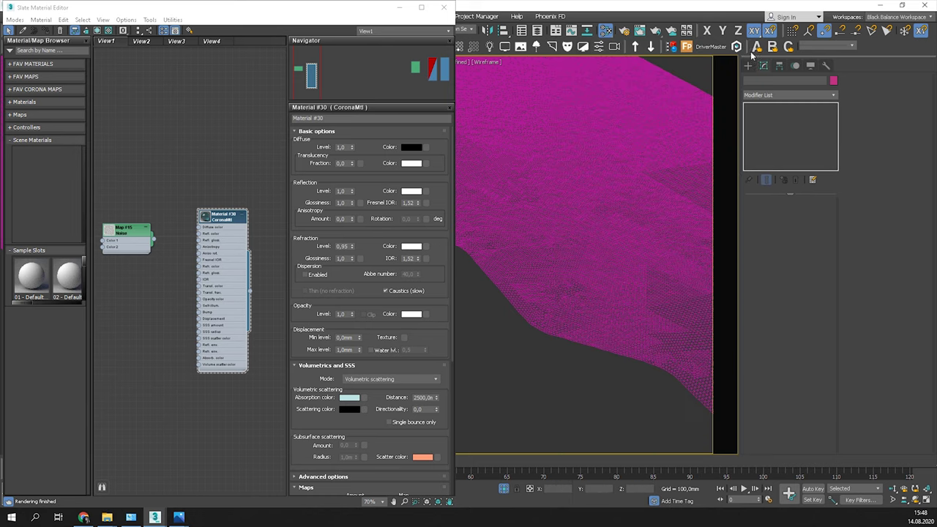
Step: Restart interactive rendering and examine the water caustics in render regions beside the flamingo and the pool edge
right_click(473, 295)
left_click(442, 278)
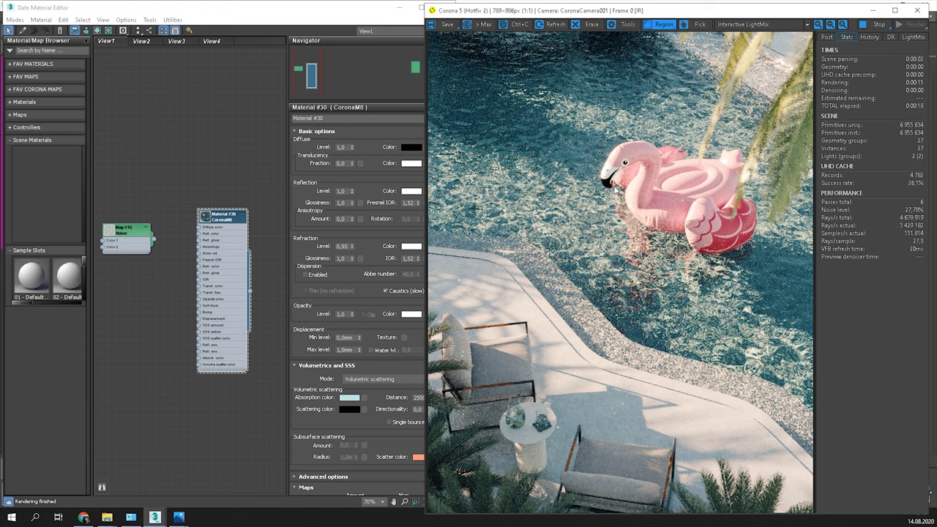
left_click_drag(583, 101, 495, 273)
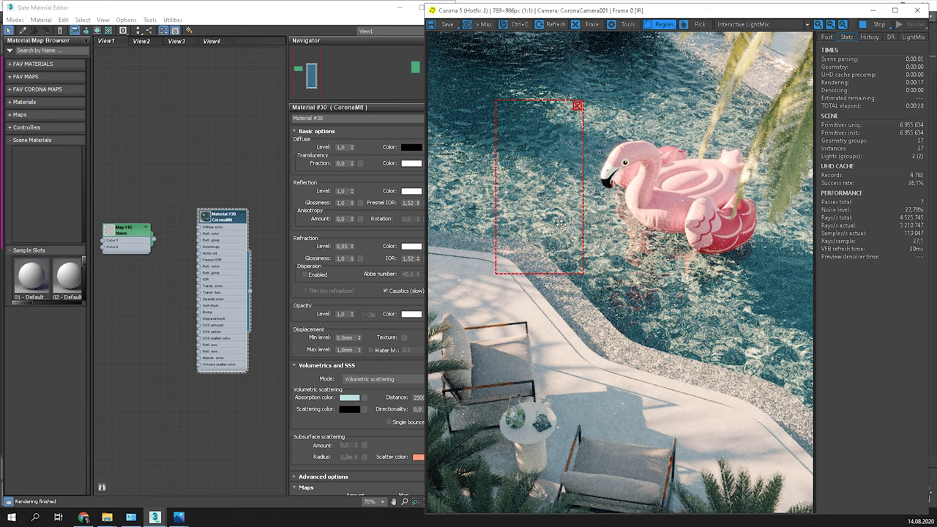
left_click_drag(584, 216, 665, 228)
left_click_drag(606, 241, 591, 288)
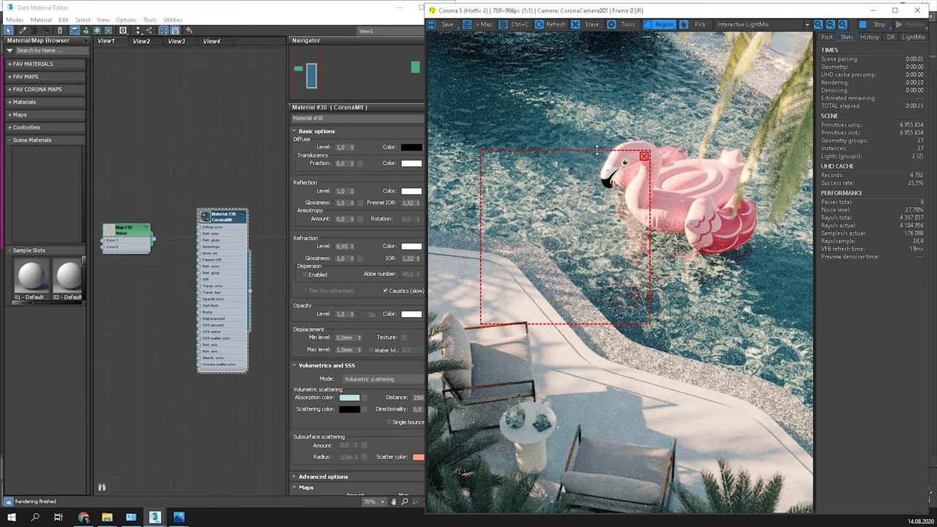
left_click_drag(597, 150, 597, 112)
left_click_drag(650, 212, 578, 214)
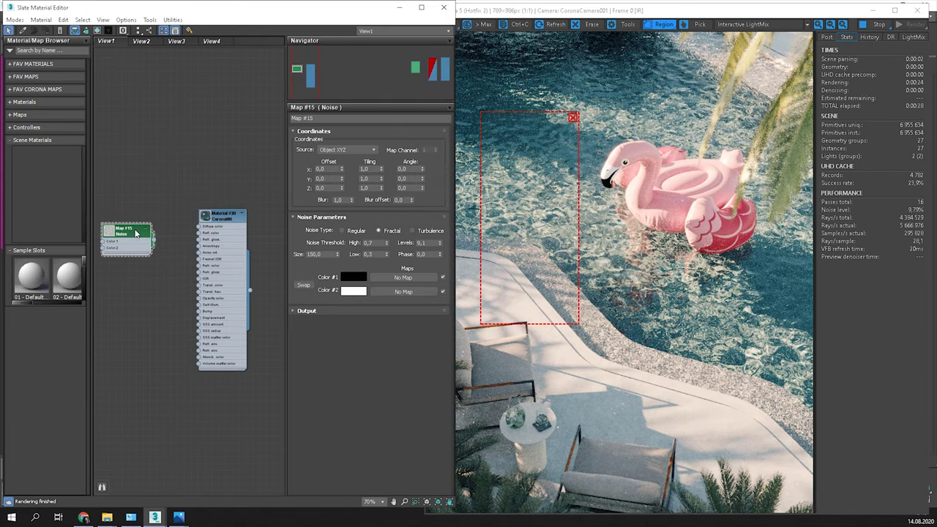
Step: Try Noise map sizes of 250 and 50, checking the caustics in a render region under the flamingo
double_click(325, 254)
type("250")
key("Return")
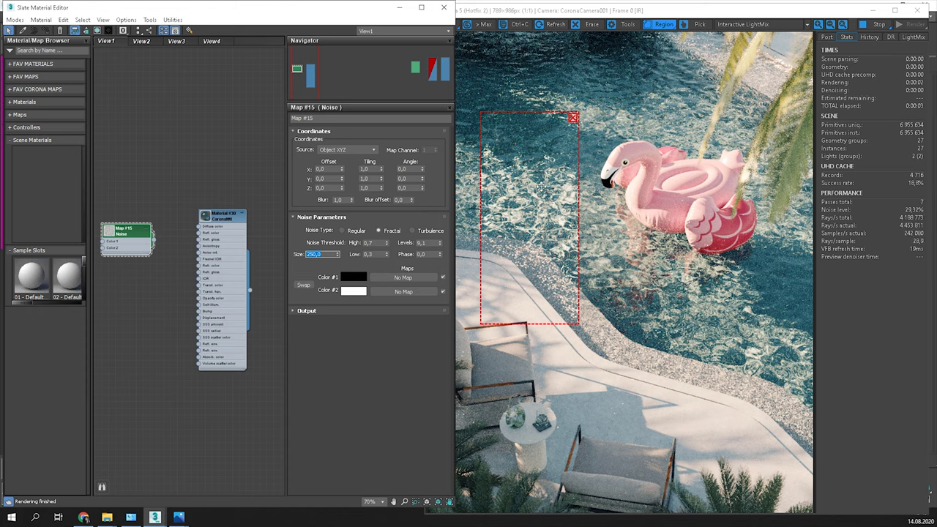
left_click_drag(550, 200, 721, 286)
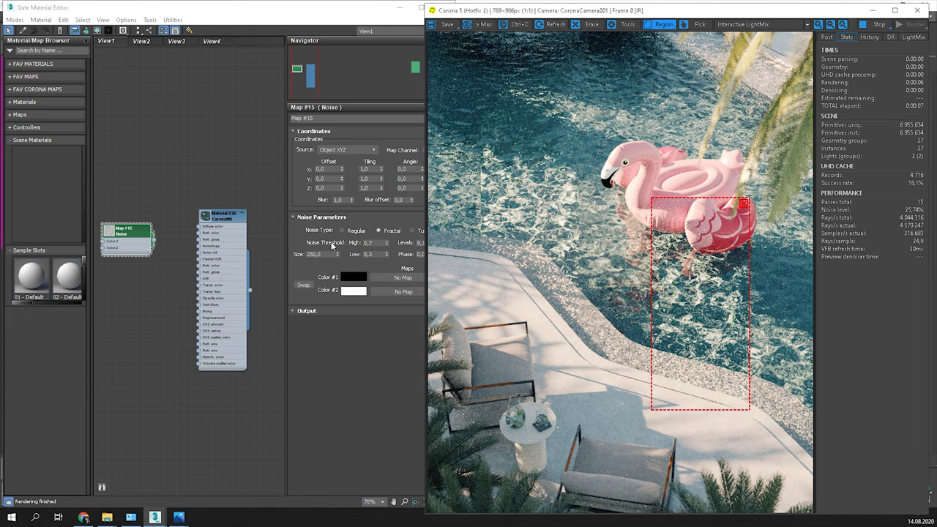
left_click(313, 253)
type("50")
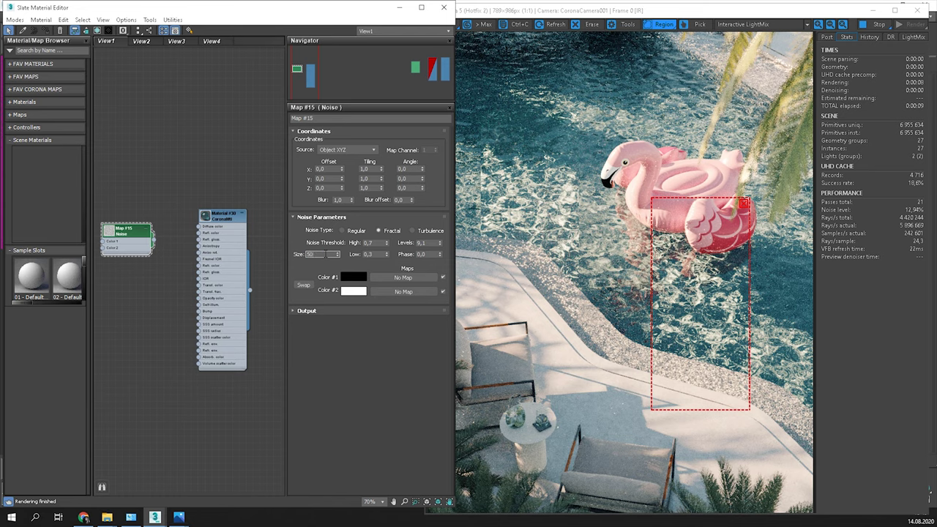
key("Return")
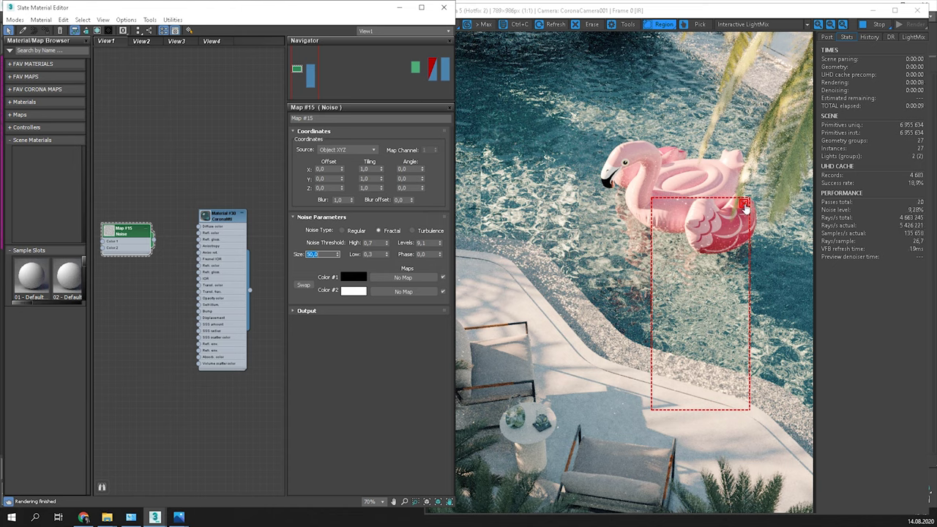
Step: Clear the render region and set the Noise map's size to 200
left_click(743, 203)
double_click(325, 254)
type("200")
key("Return")
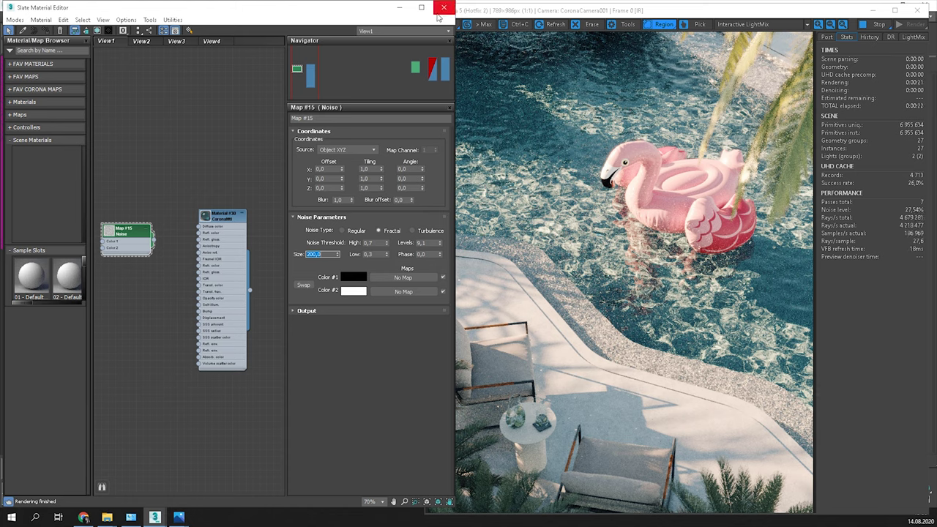
Step: Copy the current caustics render to a separate window for comparison
left_click(475, 31)
left_click(482, 24)
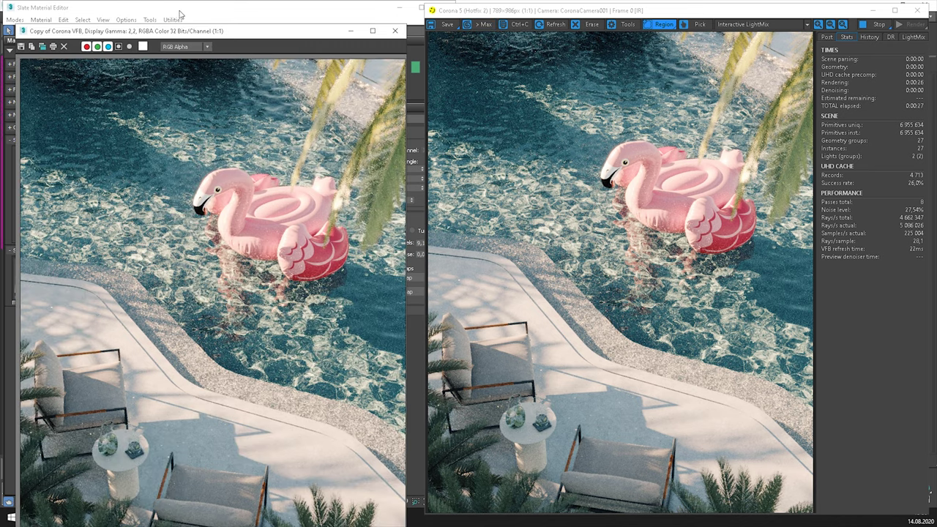
left_click(180, 14)
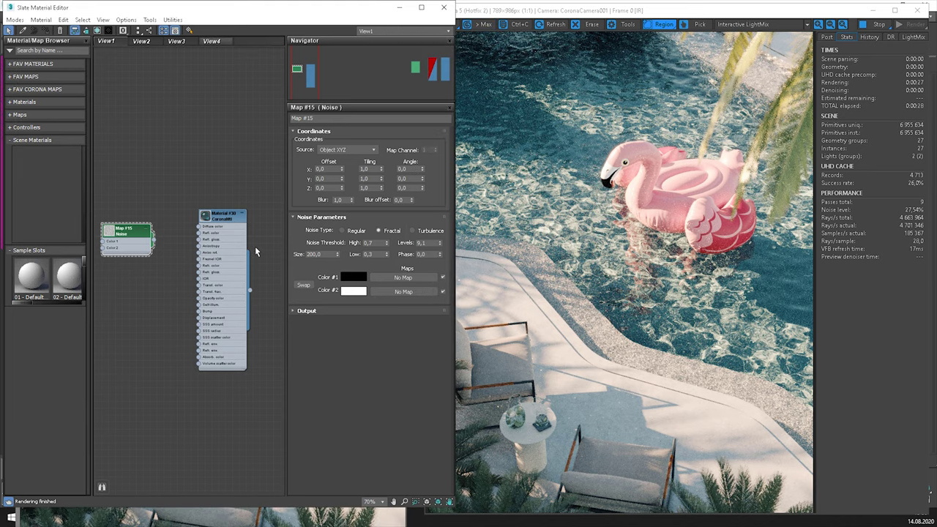
Step: Disable the water material's Caustics option, compare the render with the saved copy, and close both render windows
double_click(221, 218)
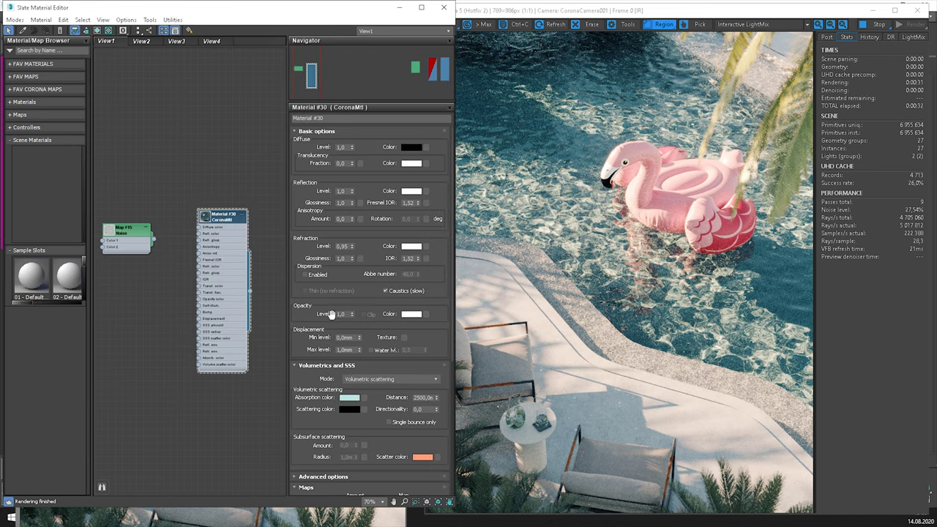
left_click(385, 290)
left_click(400, 8)
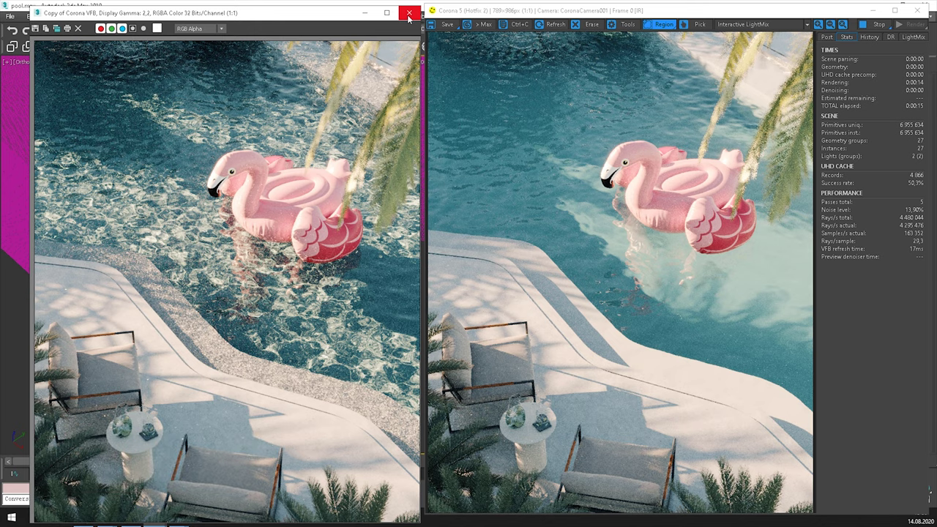
left_click(878, 10)
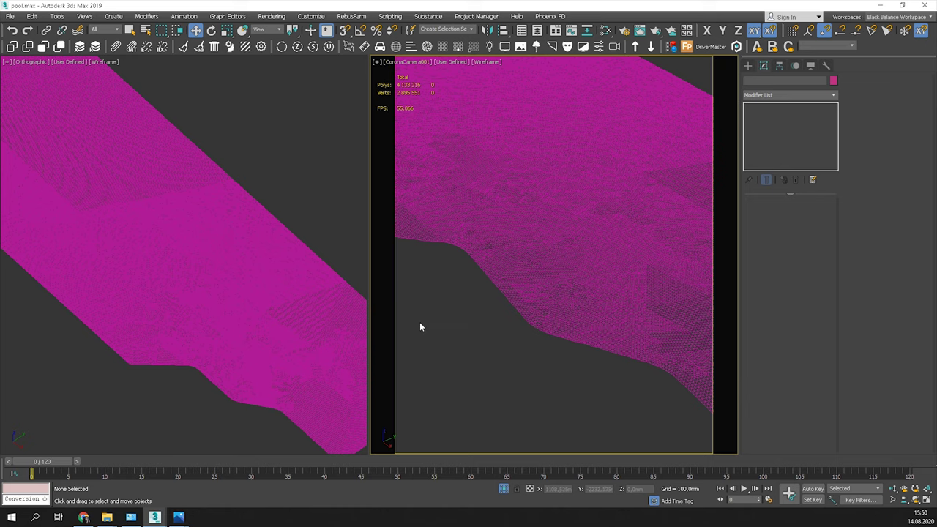
Step: Unhide all scene objects without unhiding the layers
right_click(454, 298)
left_click(470, 274)
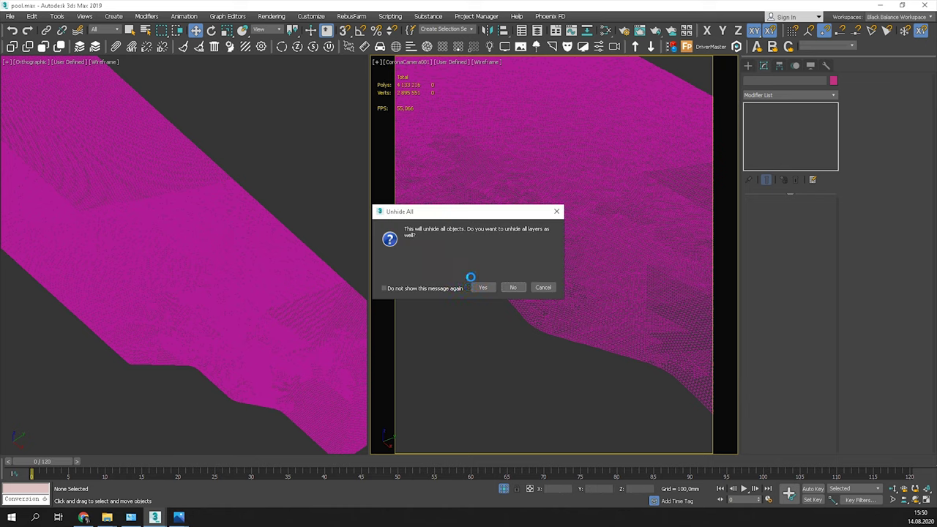
left_click(513, 288)
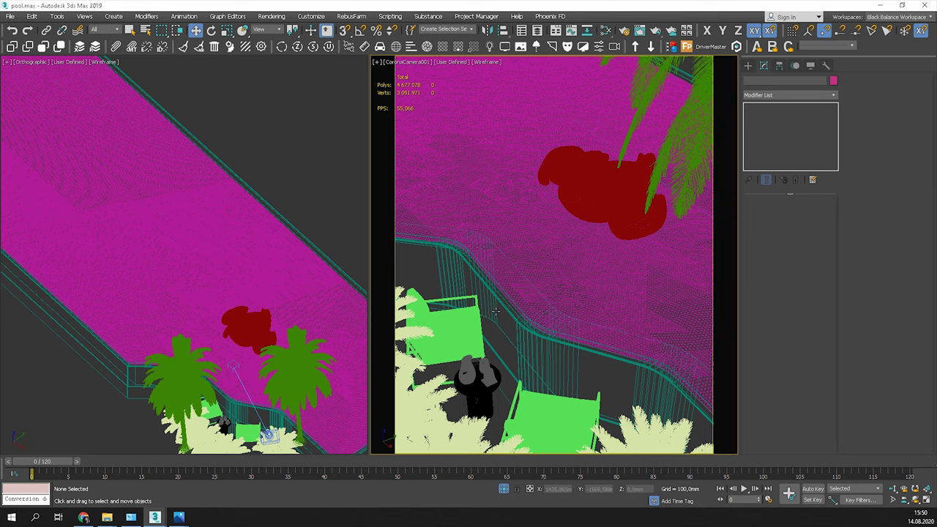
Step: Show the orthographic view shaded, select the Corona Sun and disable its Generates caustics option
left_click(290, 180)
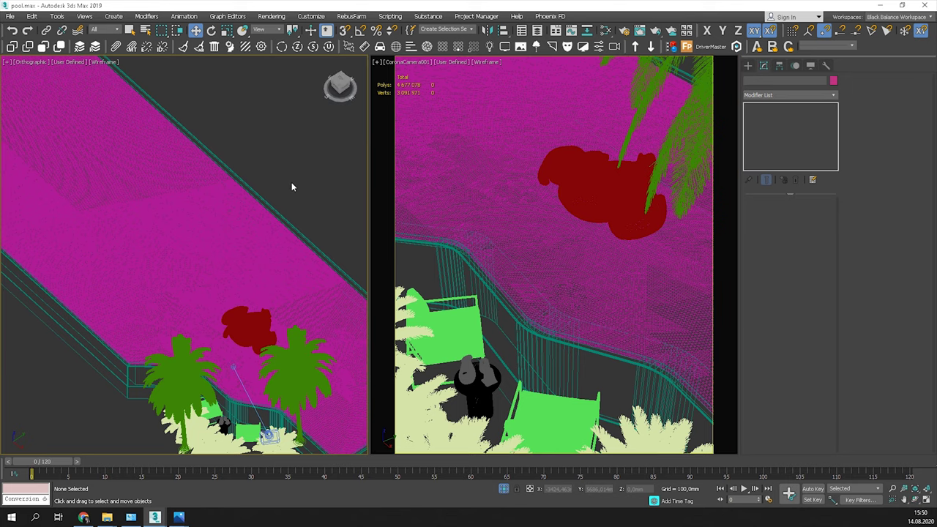
key("F3")
scroll(292, 183, "down", 5)
key("F4")
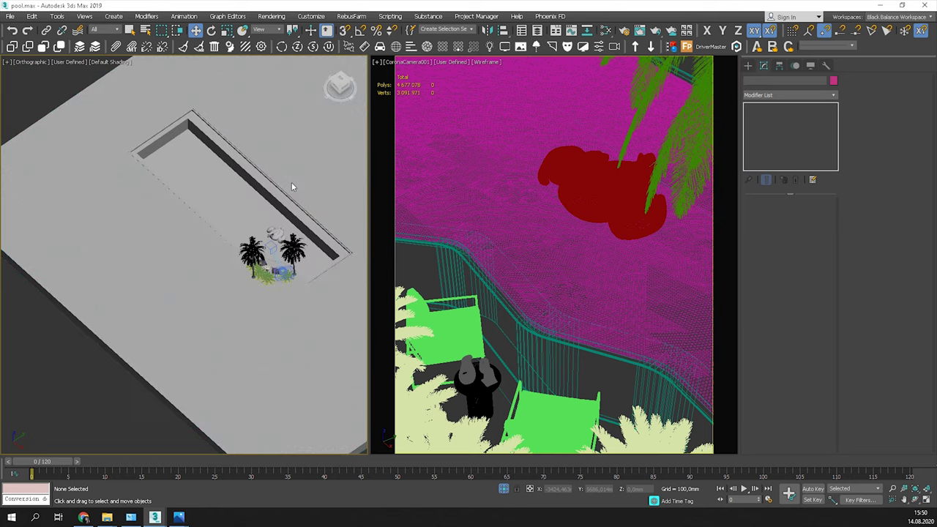
scroll(291, 187, "down", 5)
left_click(145, 147)
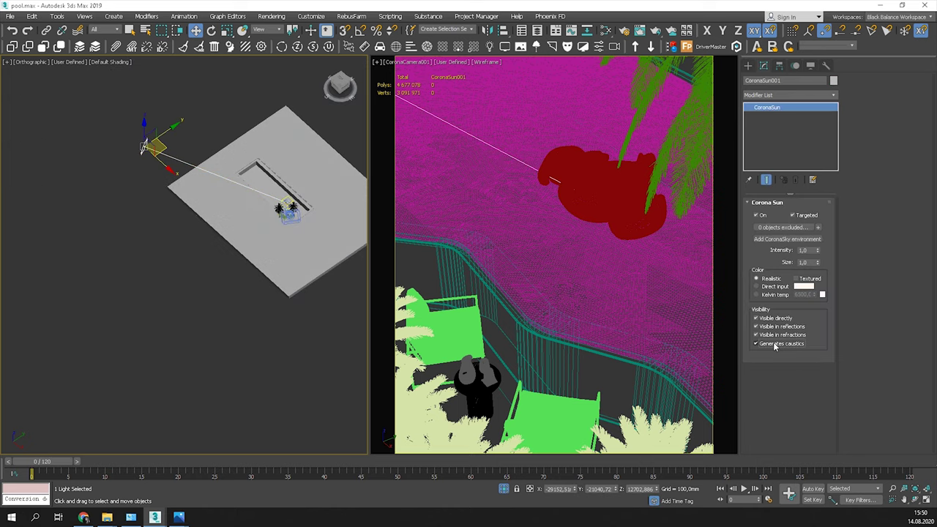
left_click(774, 345)
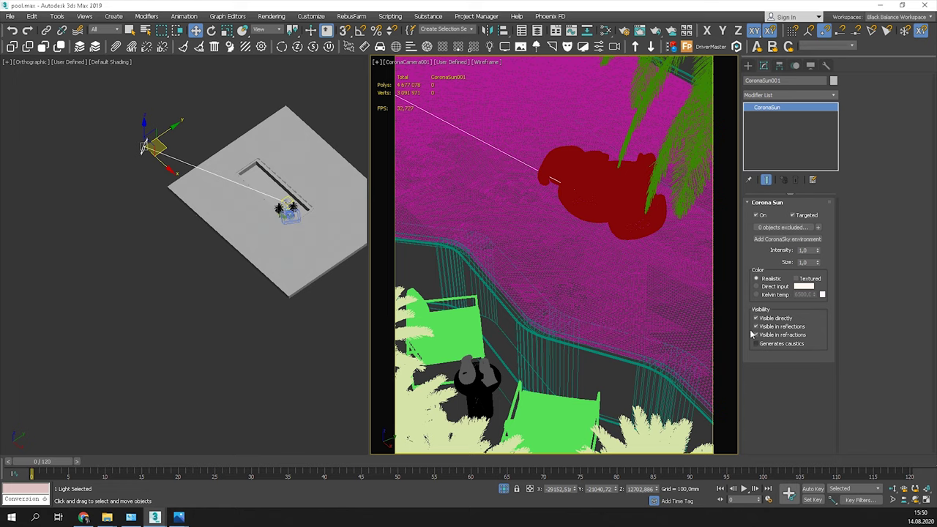